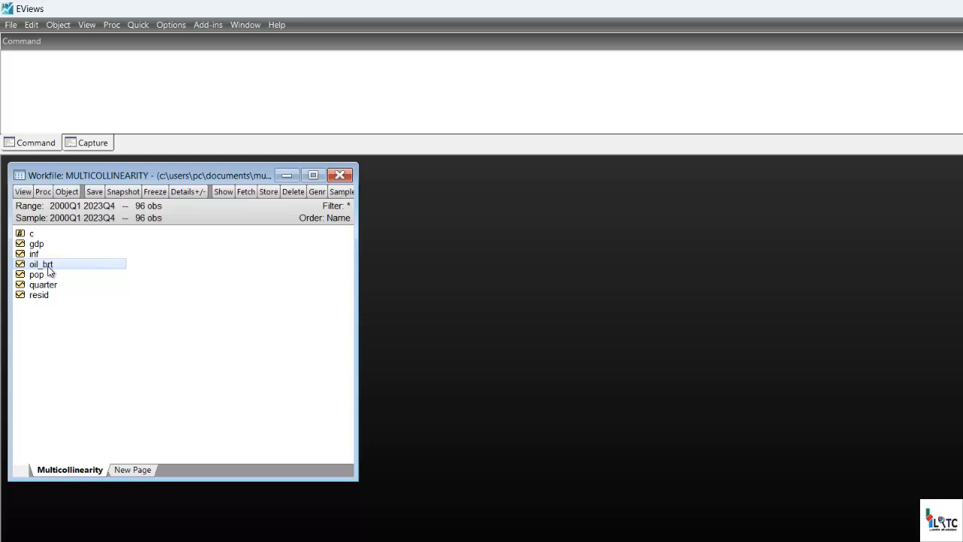
Rename the oil_brt series as oil_price.
{"action": "right_click", "coordinate": [49, 272]}
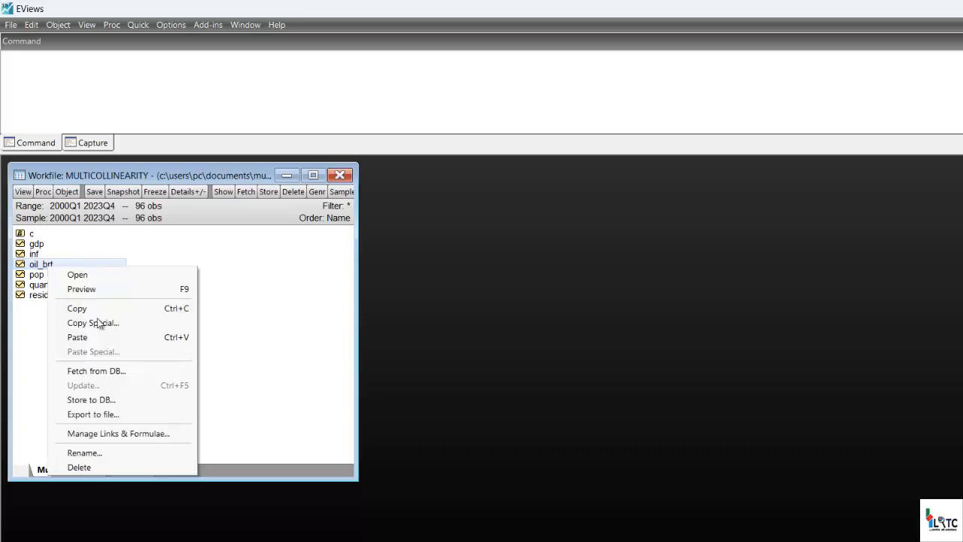
{"action": "left_click", "coordinate": [85, 452]}
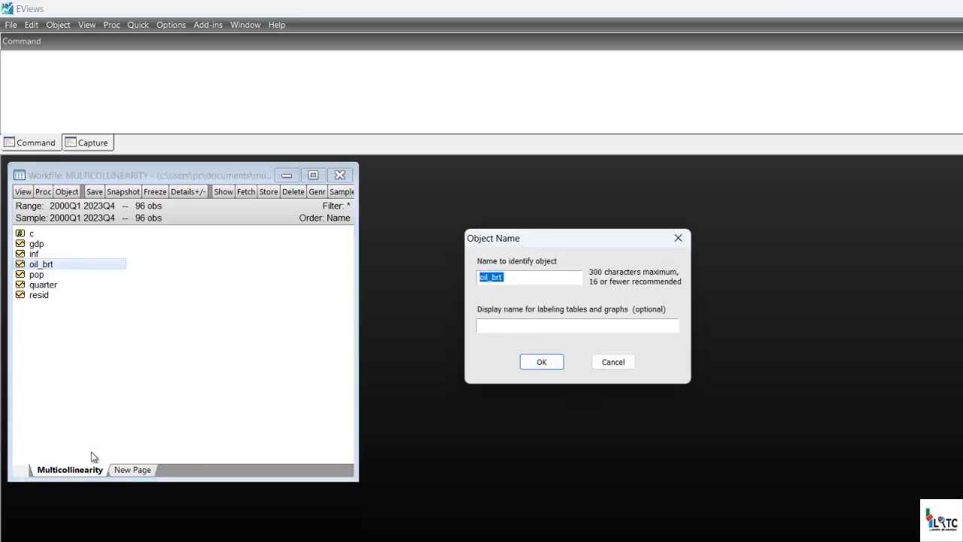
{"action": "key", "text": "Right"}
{"action": "key", "text": "shift+Left"}
{"action": "key", "text": "shift+Left"}
{"action": "key", "text": "shift+Left"}
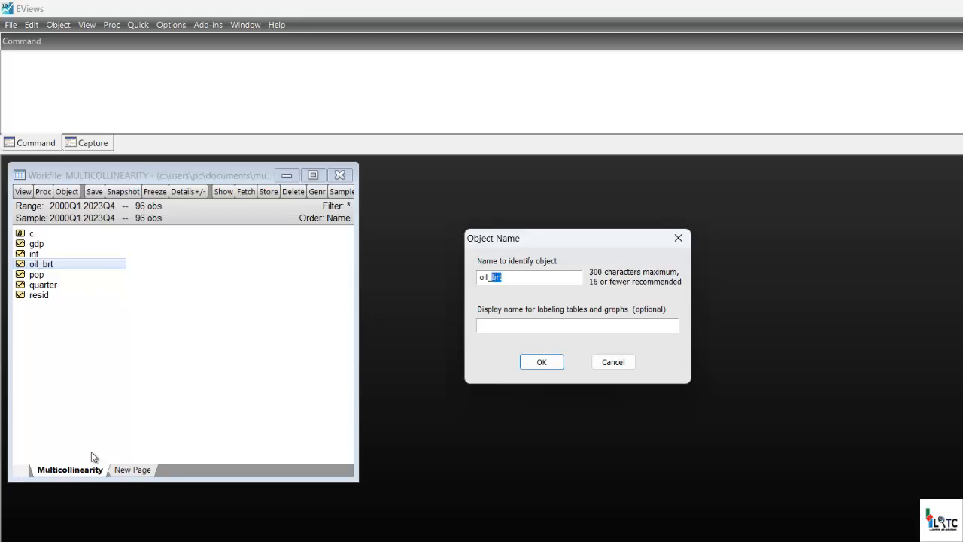
{"action": "type", "text": "price"}
{"action": "left_click", "coordinate": [542, 362]}
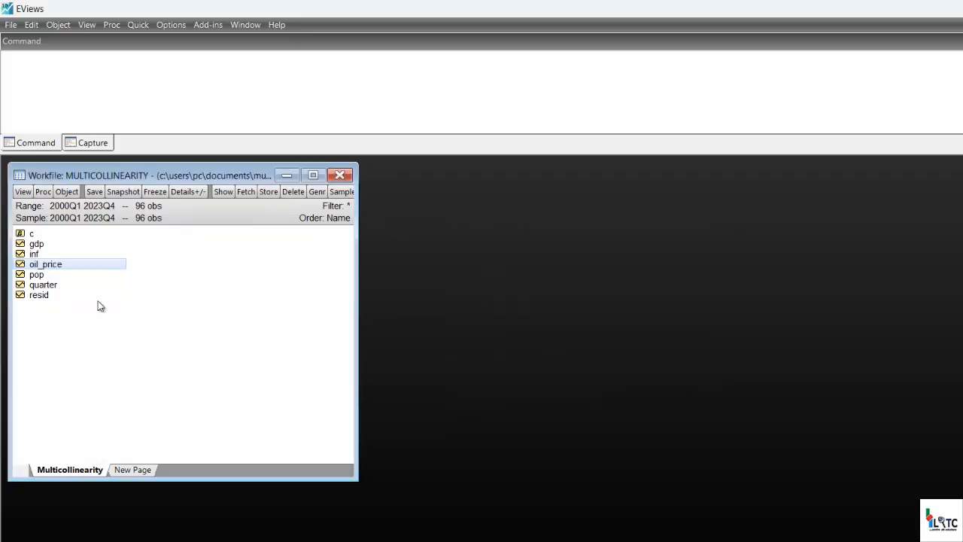
Create the log of the gdp series by running the command genr loggdp=log(gdp).
{"action": "left_click", "coordinate": [32, 276]}
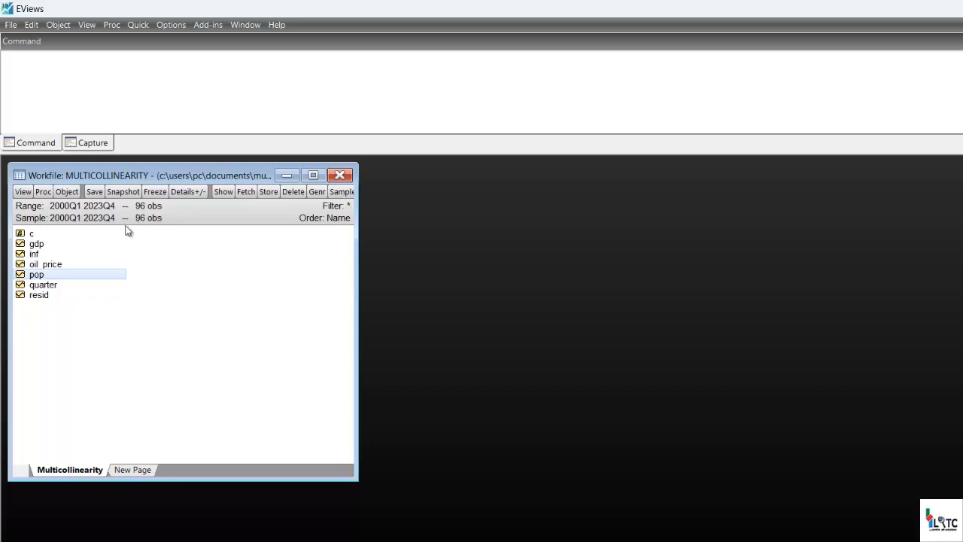
{"action": "left_click", "coordinate": [75, 244]}
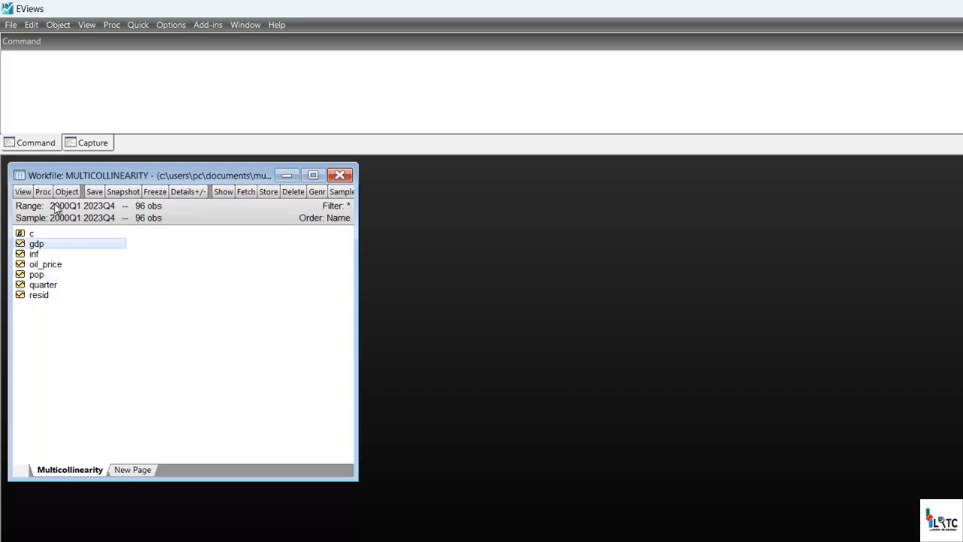
{"action": "left_click", "coordinate": [59, 97]}
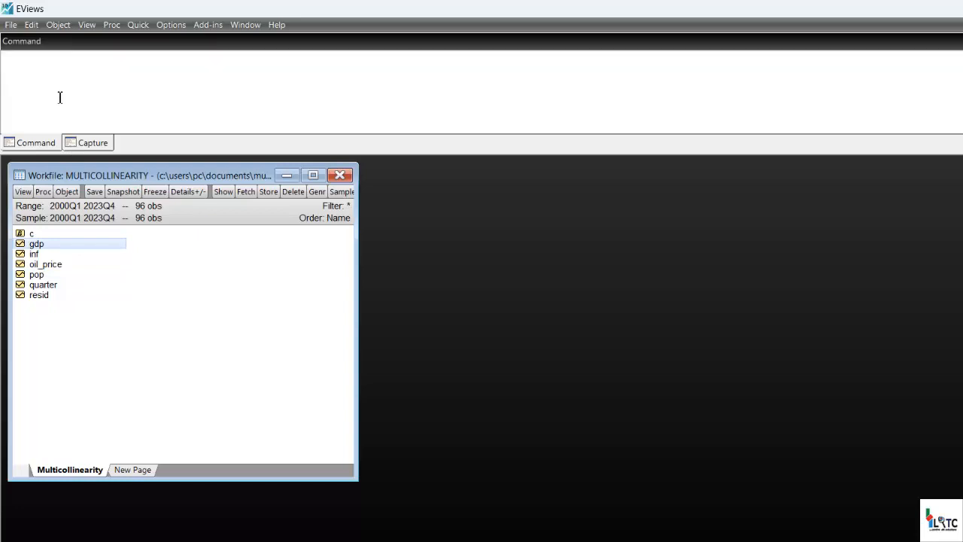
{"action": "type", "text": "genr loggdp=log(gdp)"}
{"action": "left_click", "coordinate": [98, 58]}
{"action": "key", "text": "Return"}
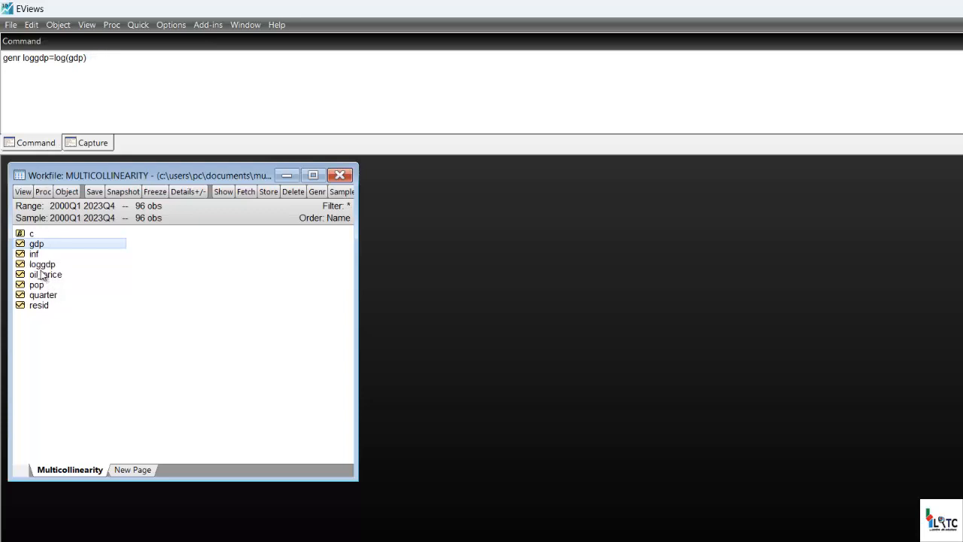
Open the loggdp series to check its values and generating formula, and close it.
{"action": "double_click", "coordinate": [41, 275]}
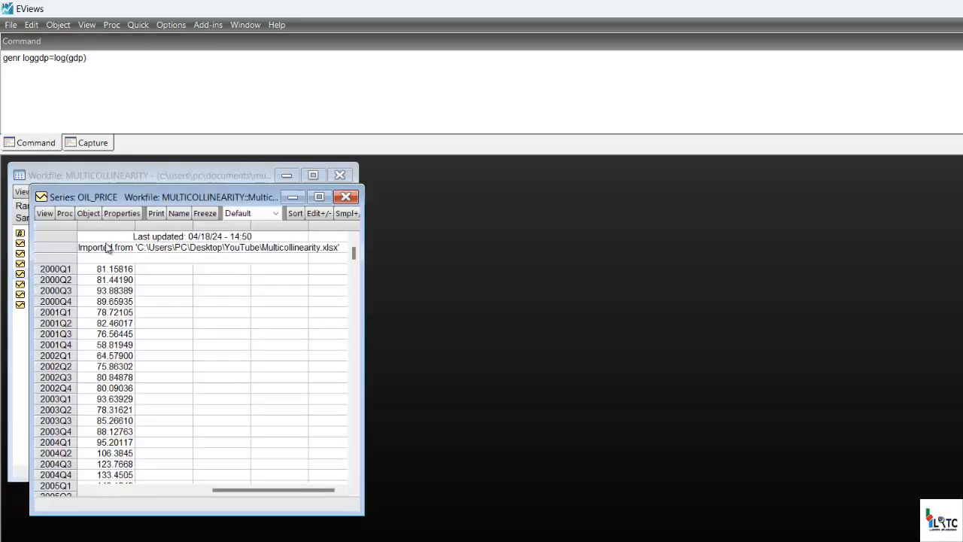
{"action": "left_click", "coordinate": [349, 200]}
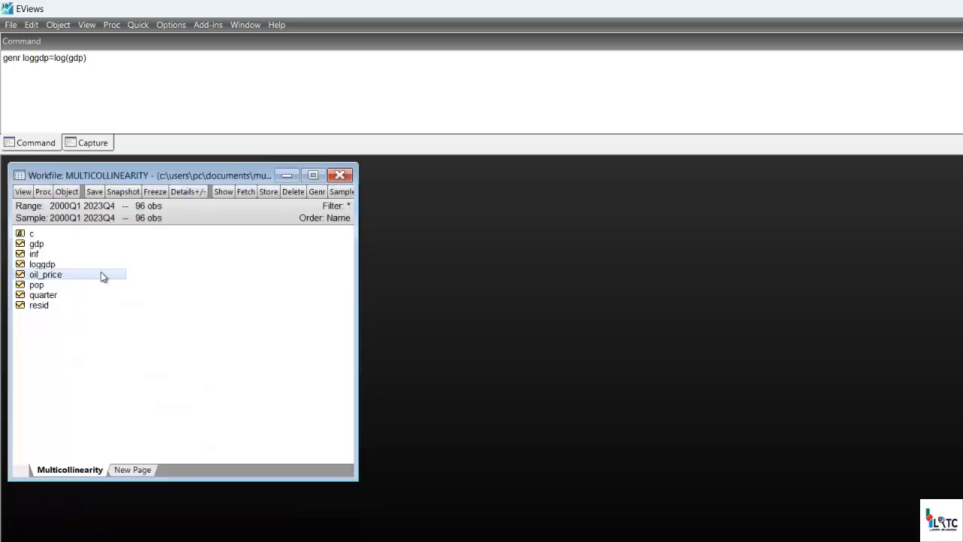
{"action": "left_click", "coordinate": [45, 263]}
{"action": "double_click", "coordinate": [46, 264]}
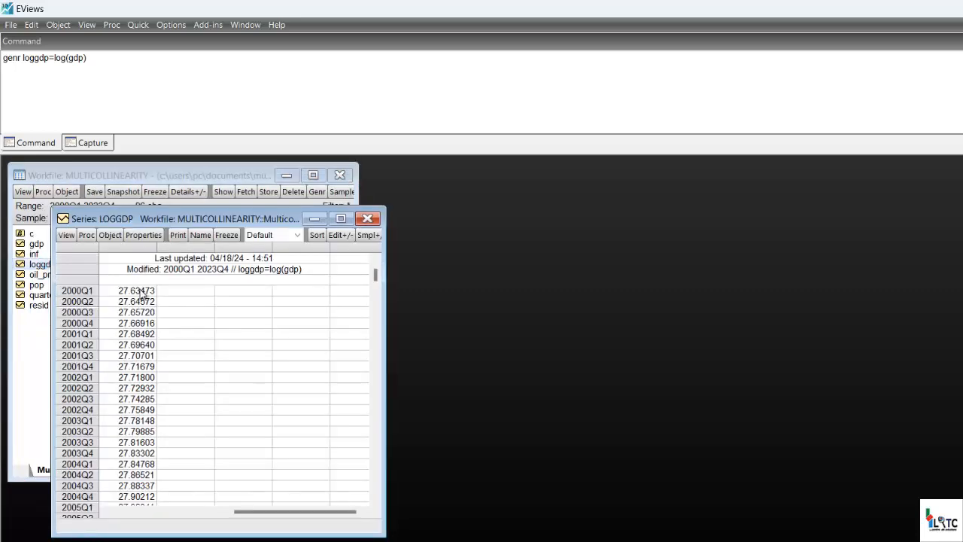
{"action": "left_click", "coordinate": [255, 274]}
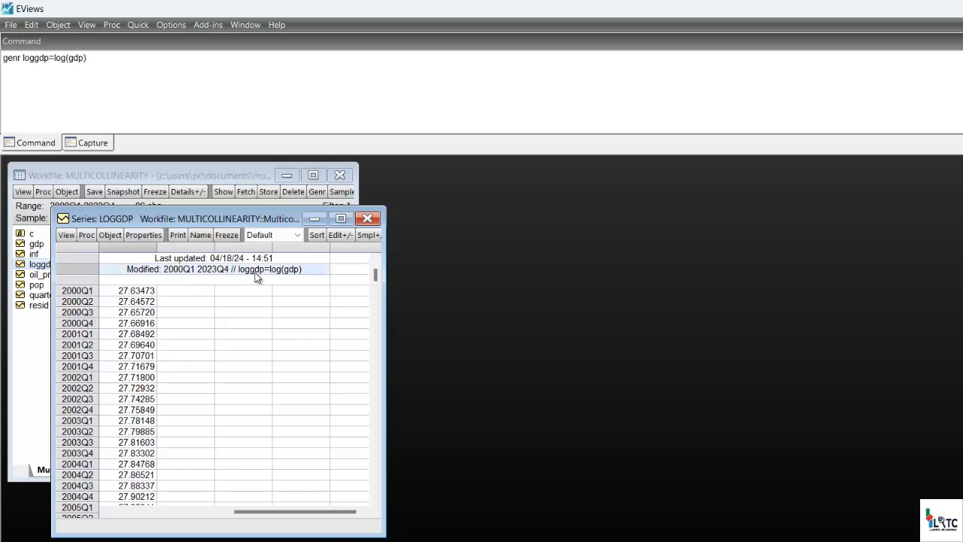
{"action": "left_click", "coordinate": [368, 218]}
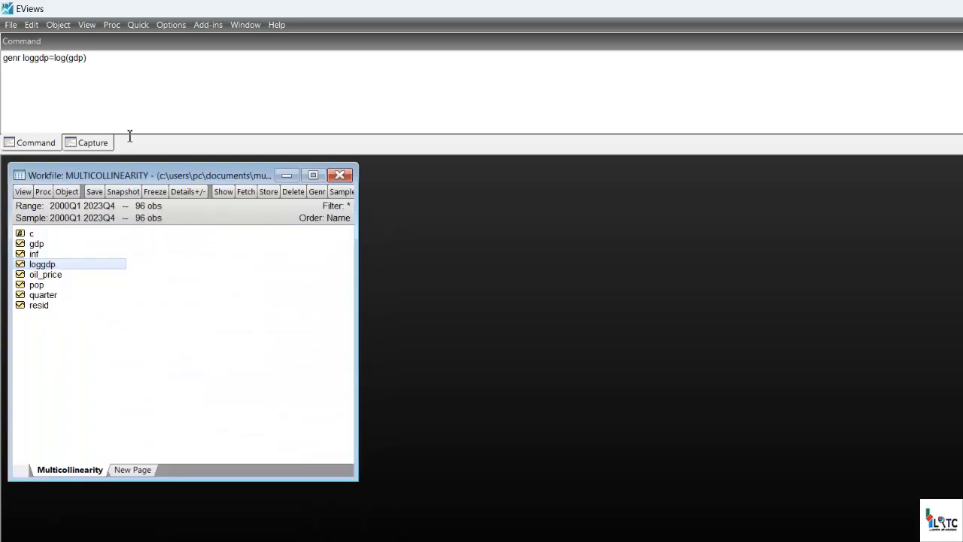
Clear the genr loggdp=log(gdp) line from the command window.
{"action": "left_click", "coordinate": [101, 61]}
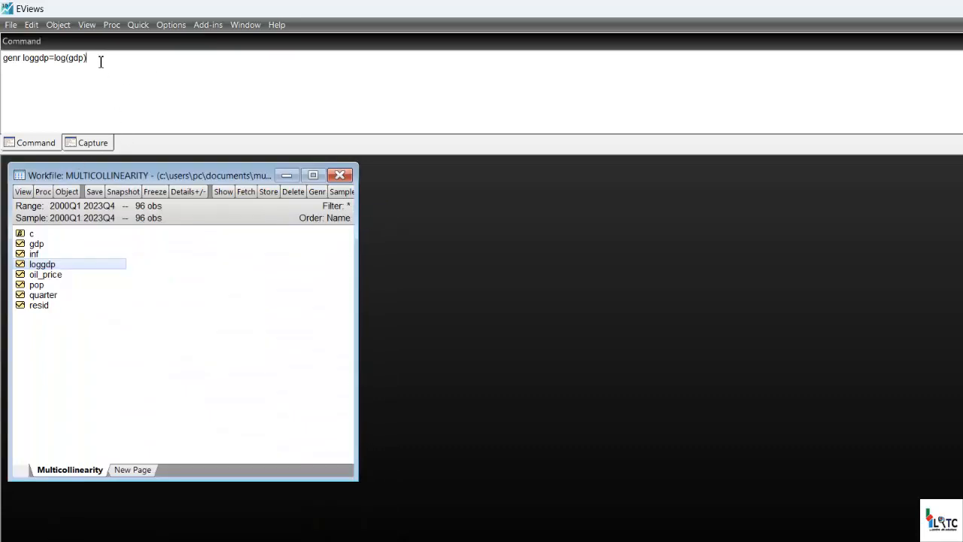
{"action": "key", "text": "shift+Left"}
{"action": "key", "text": "shift+Left"}
{"action": "key", "text": "shift+Left"}
{"action": "key", "text": "shift+Left"}
{"action": "key", "text": "shift+Left"}
{"action": "key", "text": "shift+Left"}
{"action": "key", "text": "shift+Left"}
{"action": "key", "text": "shift+Left"}
{"action": "key", "text": "shift+Left"}
{"action": "key", "text": "shift+Left"}
{"action": "key", "text": "shift+Left"}
{"action": "key", "text": "shift+Left"}
{"action": "key", "text": "shift+Left"}
{"action": "key", "text": "shift+Left"}
{"action": "key", "text": "shift+Left"}
{"action": "key", "text": "ctrl+c"}
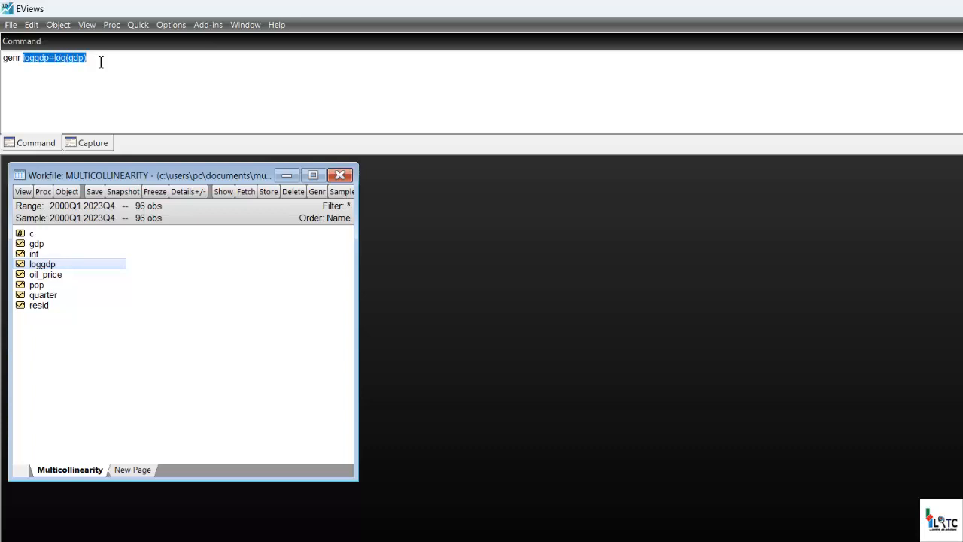
{"action": "key", "text": "BackSpace"}
{"action": "key", "text": "BackSpace"}
{"action": "key", "text": "BackSpace"}
{"action": "key", "text": "BackSpace"}
{"action": "key", "text": "BackSpace"}
{"action": "key", "text": "BackSpace"}
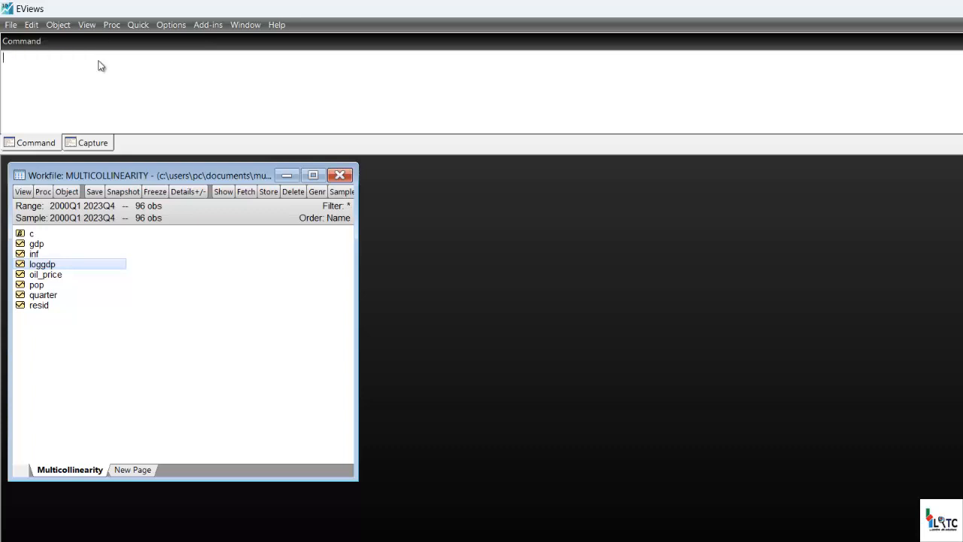
Generate a second log series by equation with loggdp2=log(gdp), and check its values in the series view.
{"action": "left_click", "coordinate": [140, 25]}
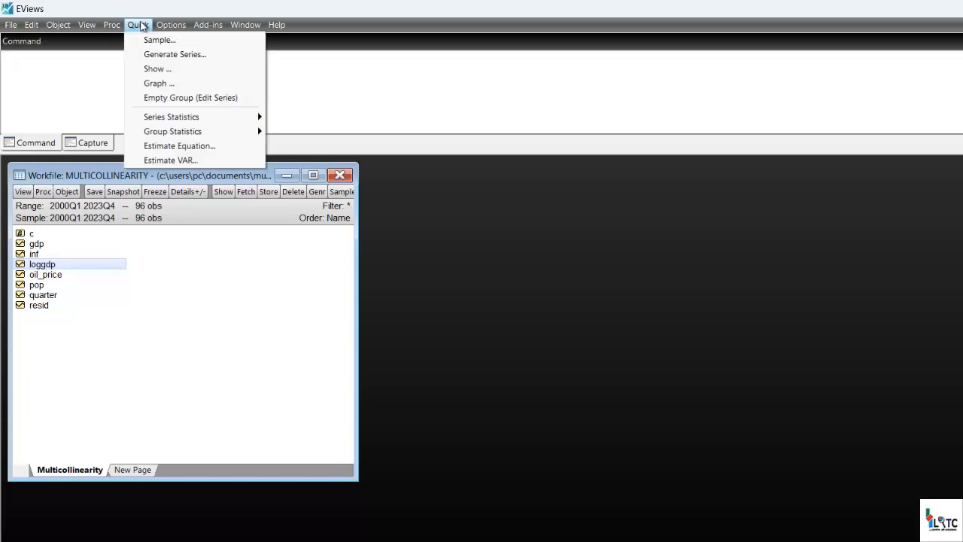
{"action": "left_click", "coordinate": [170, 56]}
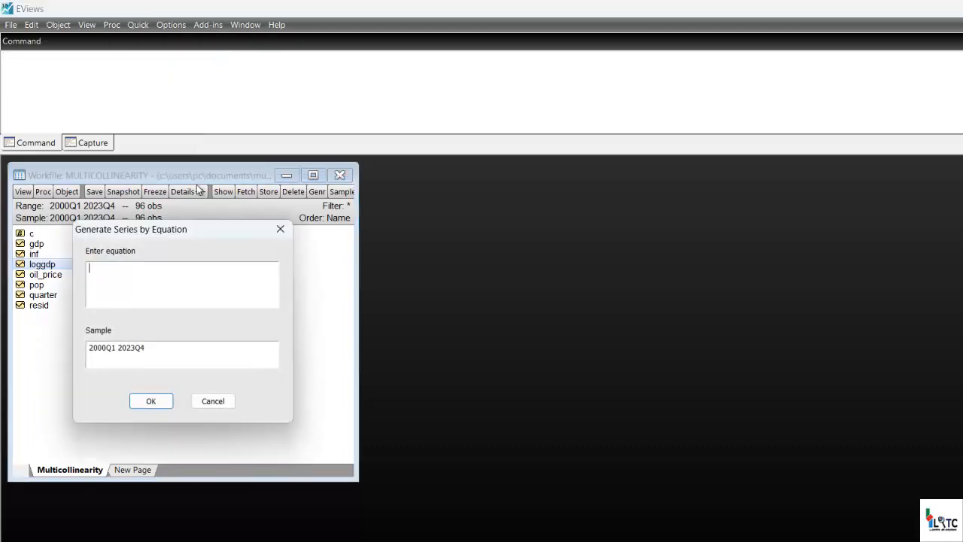
{"action": "key", "text": "ctrl+v"}
{"action": "key", "text": "BackSpace"}
{"action": "key", "text": "BackSpace"}
{"action": "key", "text": "BackSpace"}
{"action": "key", "text": "BackSpace"}
{"action": "key", "text": "BackSpace"}
{"action": "key", "text": "BackSpace"}
{"action": "key", "text": "BackSpace"}
{"action": "key", "text": "BackSpace"}
{"action": "key", "text": "BackSpace"}
{"action": "key", "text": "BackSpace"}
{"action": "key", "text": "BackSpace"}
{"action": "key", "text": "BackSpace"}
{"action": "key", "text": "BackSpace"}
{"action": "key", "text": "BackSpace"}
{"action": "key", "text": "BackSpace"}
{"action": "type", "text": "loggdp"}
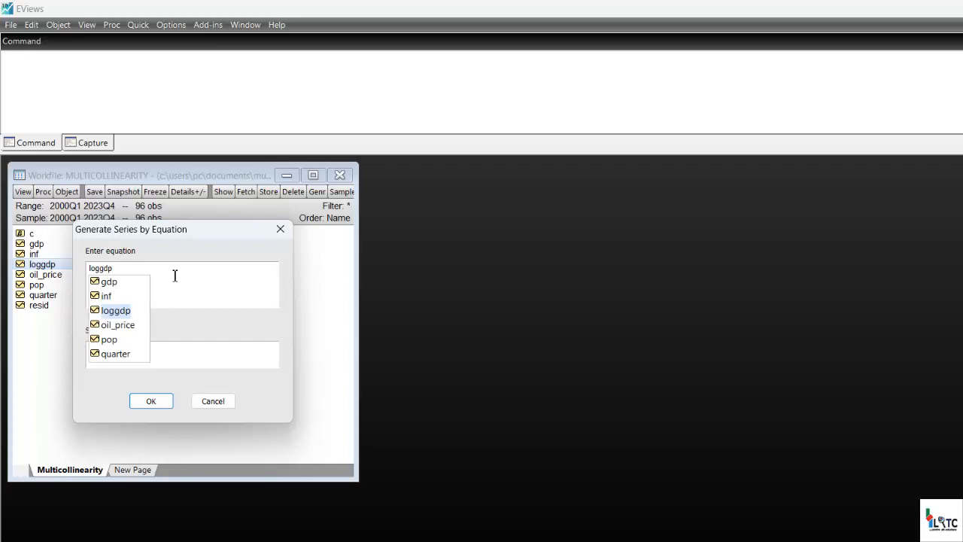
{"action": "type", "text": "2"}
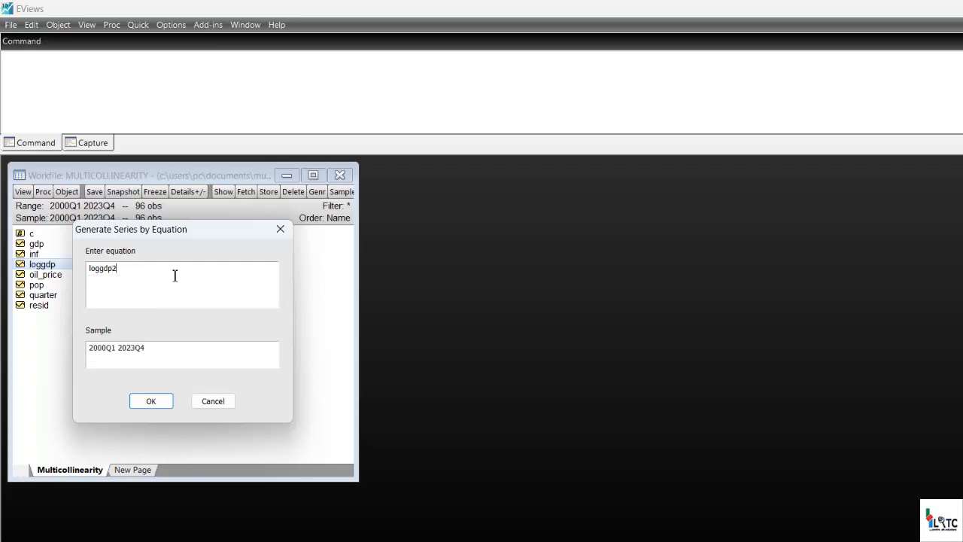
{"action": "type", "text": "=log(gdp"}
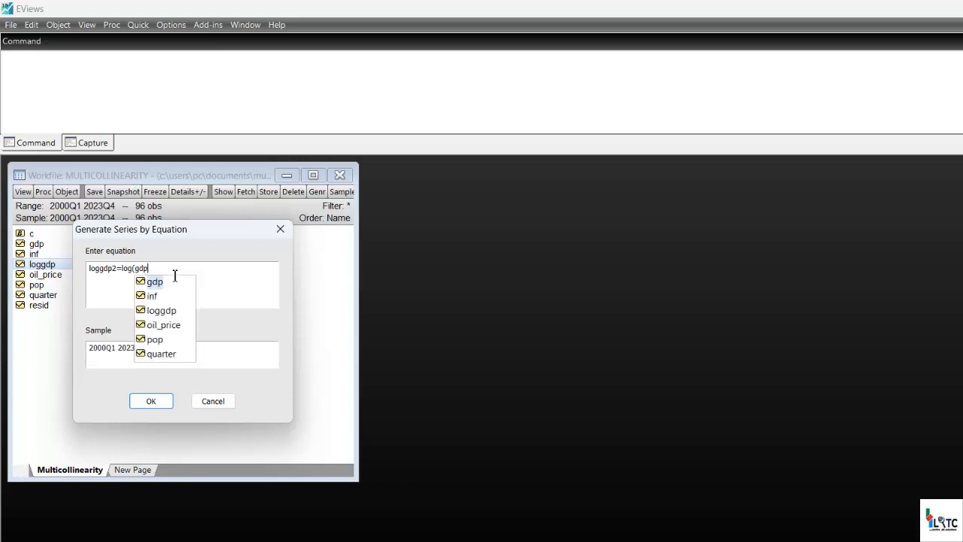
{"action": "type", "text": ")"}
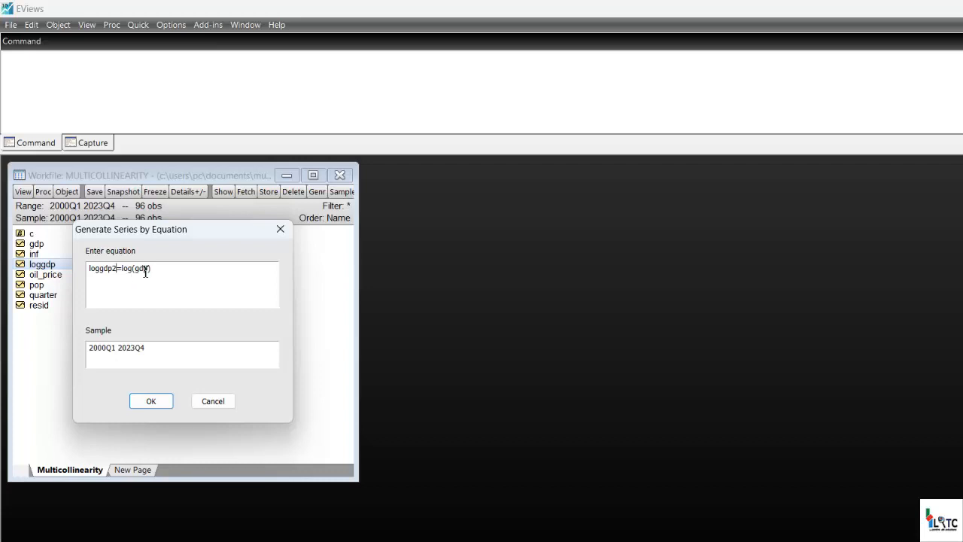
{"action": "left_click", "coordinate": [161, 402]}
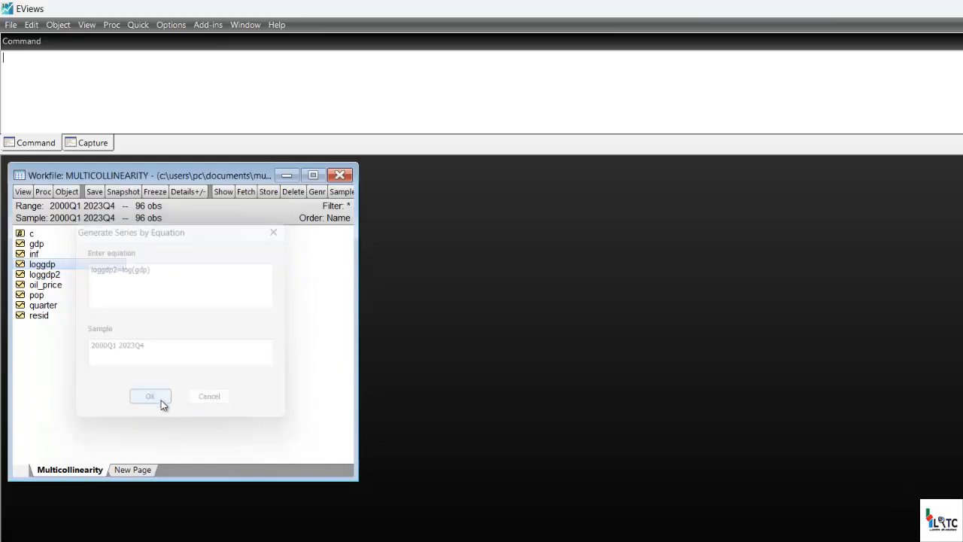
{"action": "double_click", "coordinate": [50, 275]}
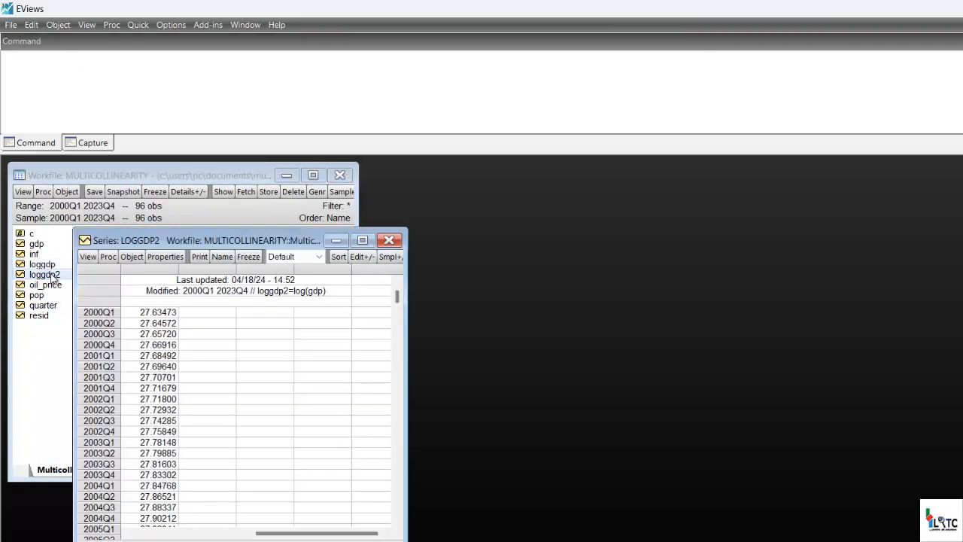
{"action": "left_click", "coordinate": [395, 242]}
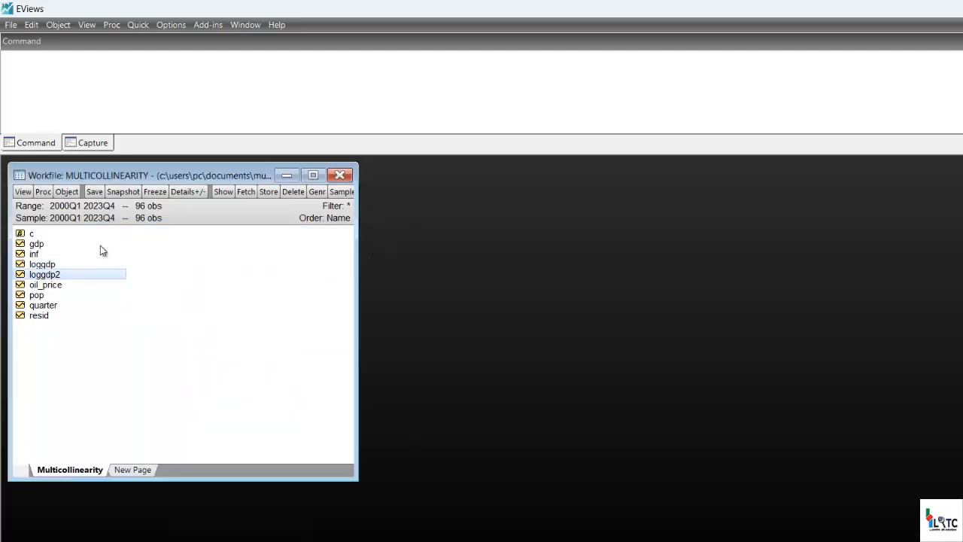
Open the gdp series and set its displayed transformation to Log.
{"action": "double_click", "coordinate": [36, 246]}
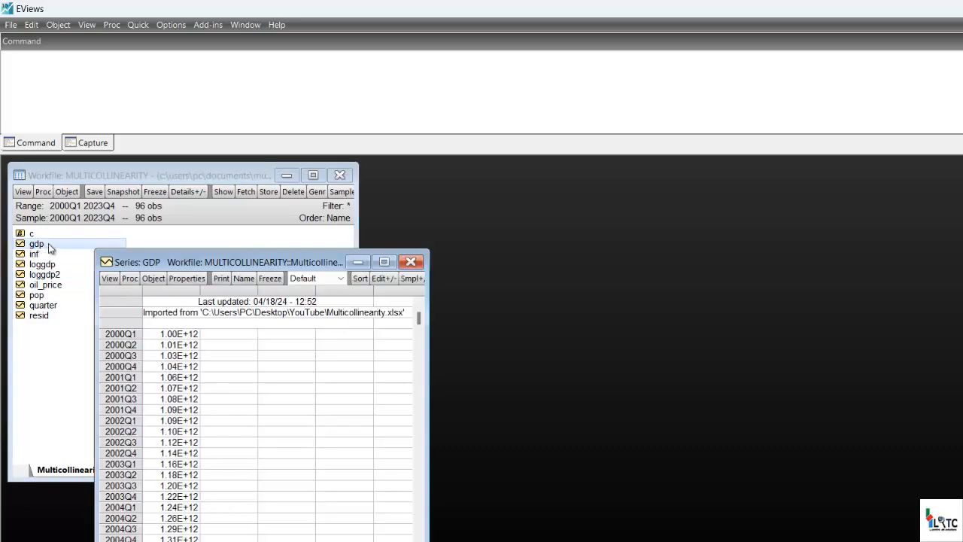
{"action": "left_click", "coordinate": [344, 278]}
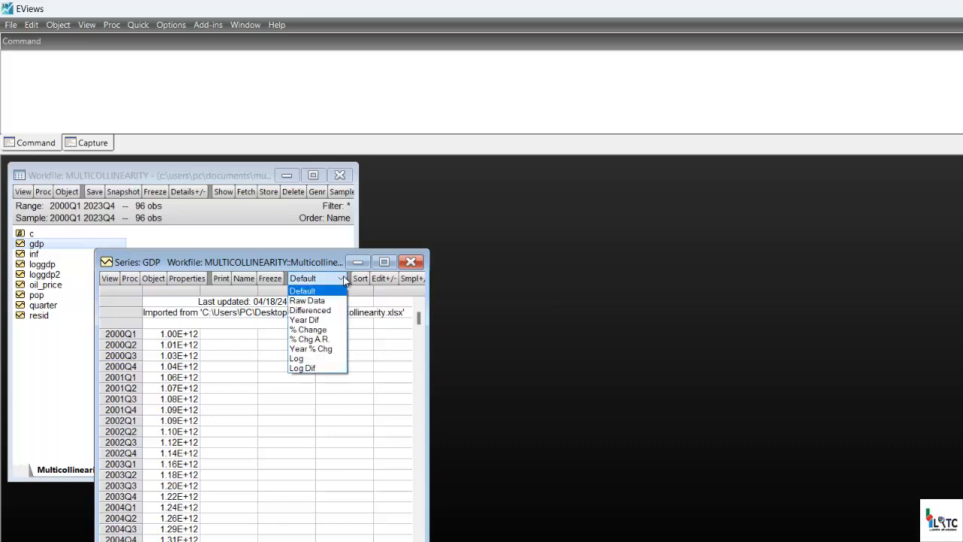
{"action": "left_click", "coordinate": [311, 361]}
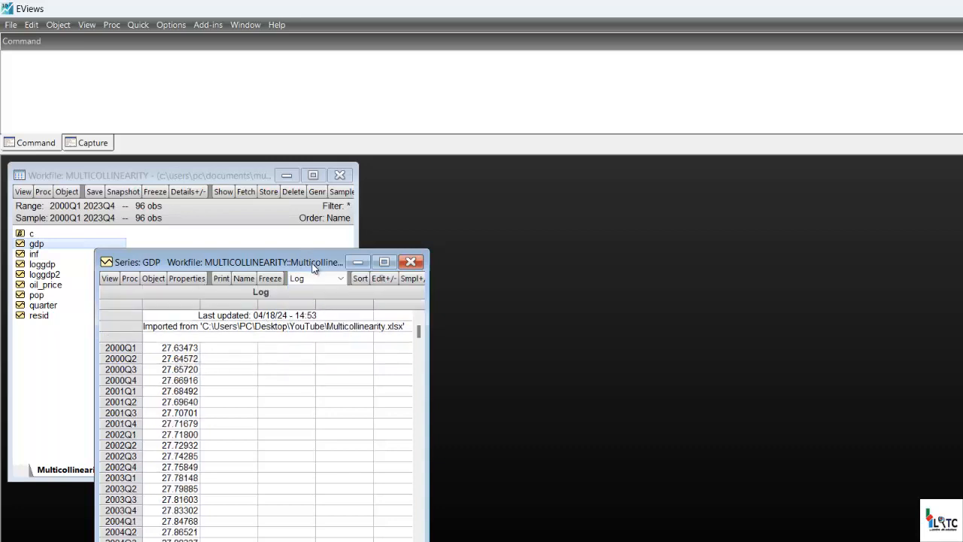
Place the loggdp2 series beside the log view of gdp to compare their values, and close both series.
{"action": "left_click_drag", "start_coordinate": [381, 254], "coordinate": [502, 232]}
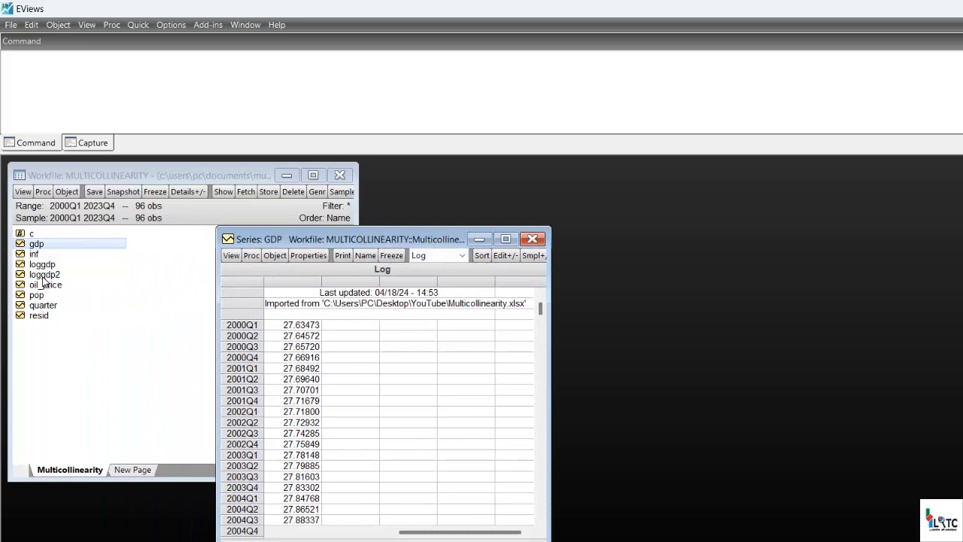
{"action": "double_click", "coordinate": [44, 274]}
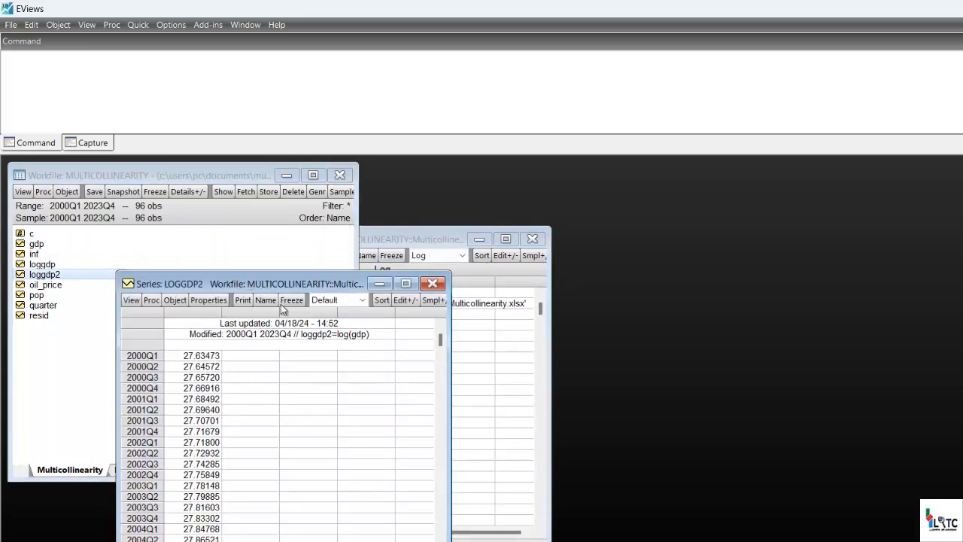
{"action": "left_click_drag", "start_coordinate": [260, 285], "coordinate": [693, 346]}
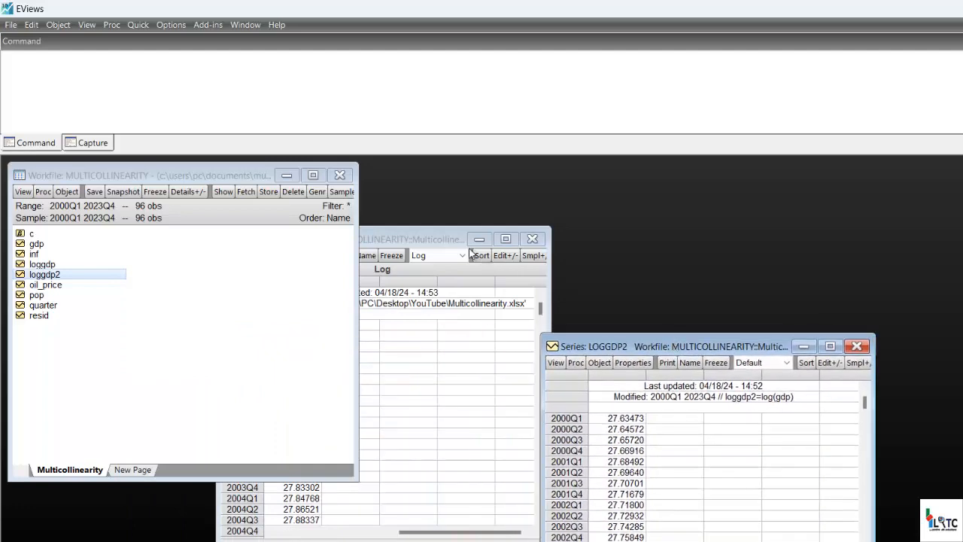
{"action": "left_click", "coordinate": [433, 232]}
{"action": "left_click_drag", "start_coordinate": [445, 233], "coordinate": [550, 172]}
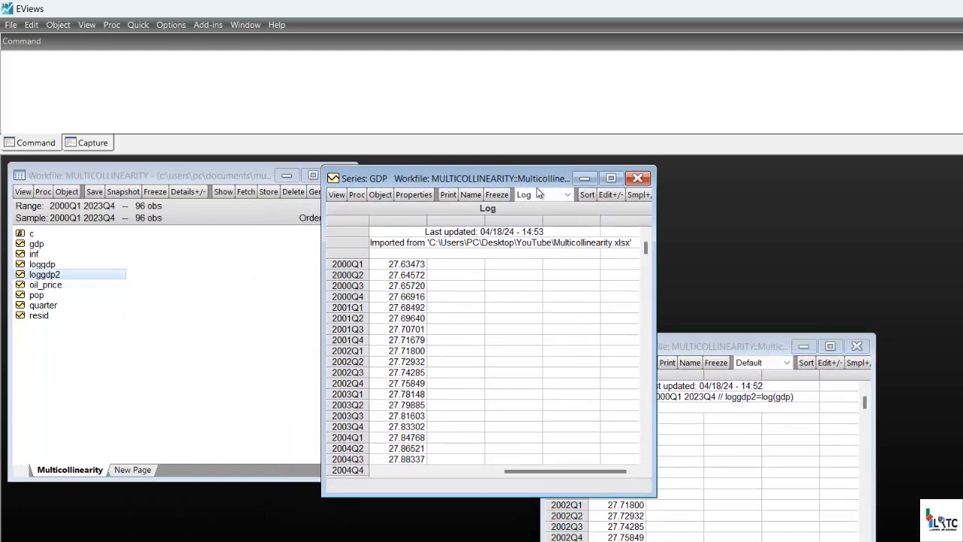
{"action": "left_click_drag", "start_coordinate": [766, 346], "coordinate": [824, 286]}
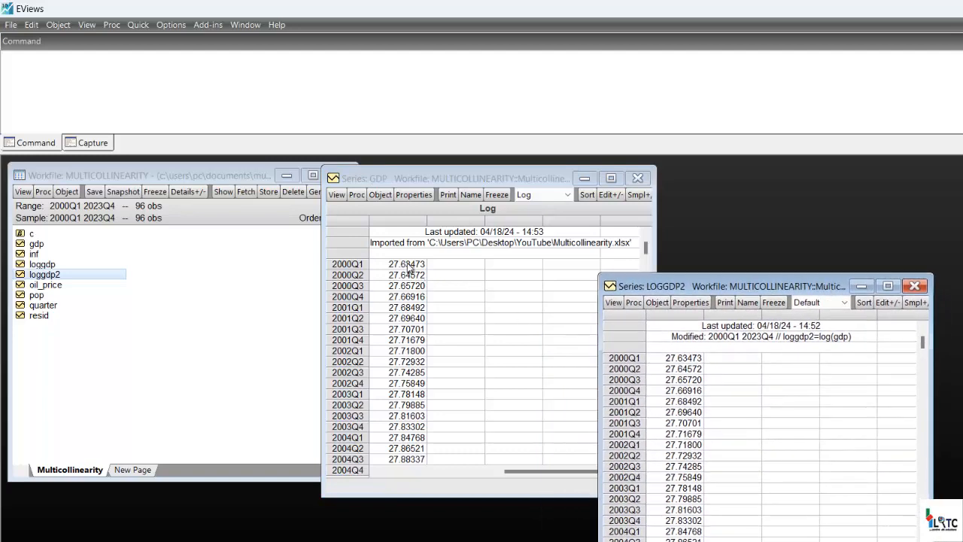
{"action": "left_click", "coordinate": [914, 286]}
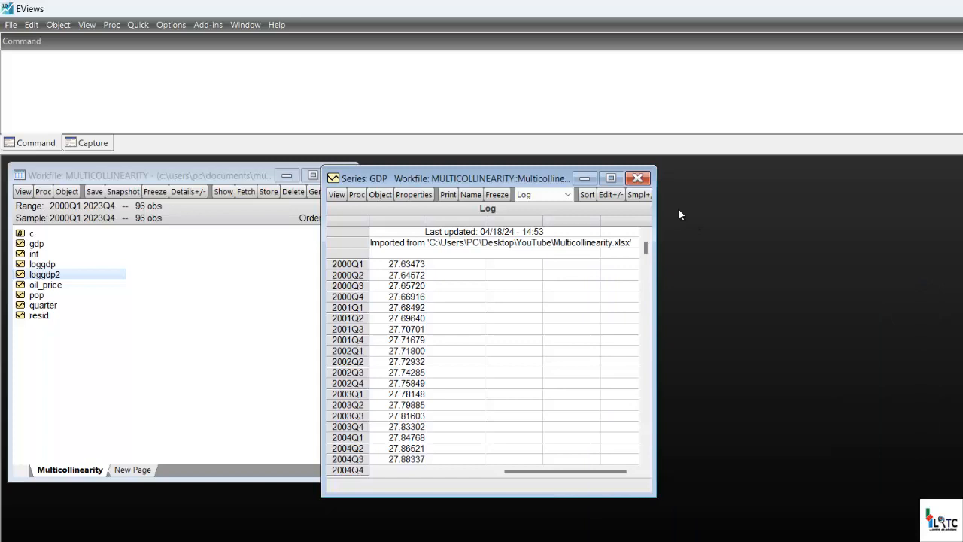
{"action": "left_click", "coordinate": [645, 180]}
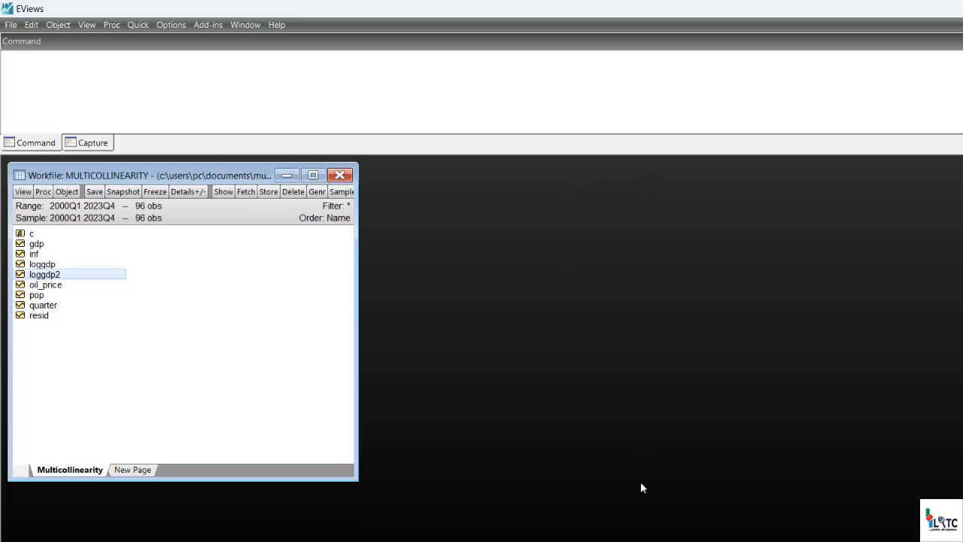
Check the variable transformation outline in the PowerPoint slides, and locate the pop and gdp series in the EViews workfile.
{"action": "key", "text": "alt+Tab"}
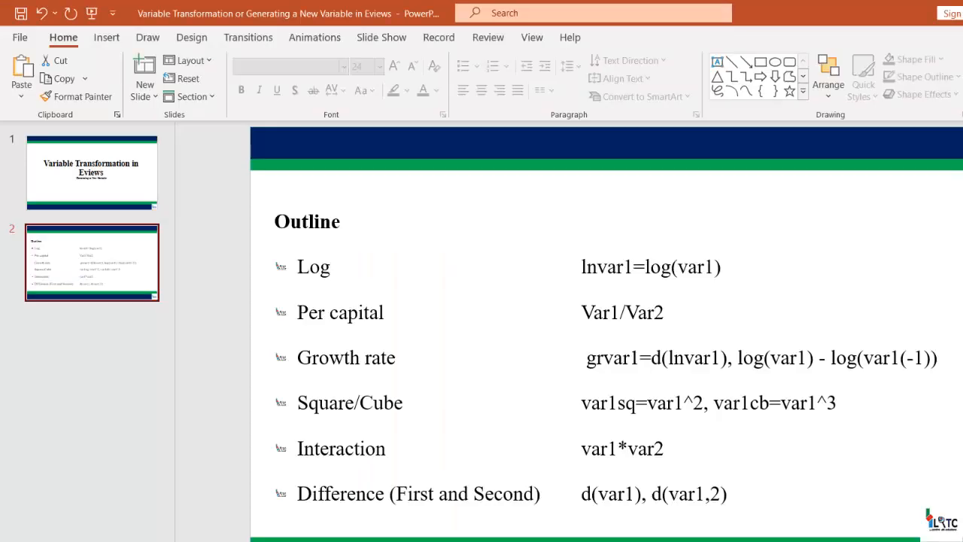
{"action": "key", "text": "alt+Tab"}
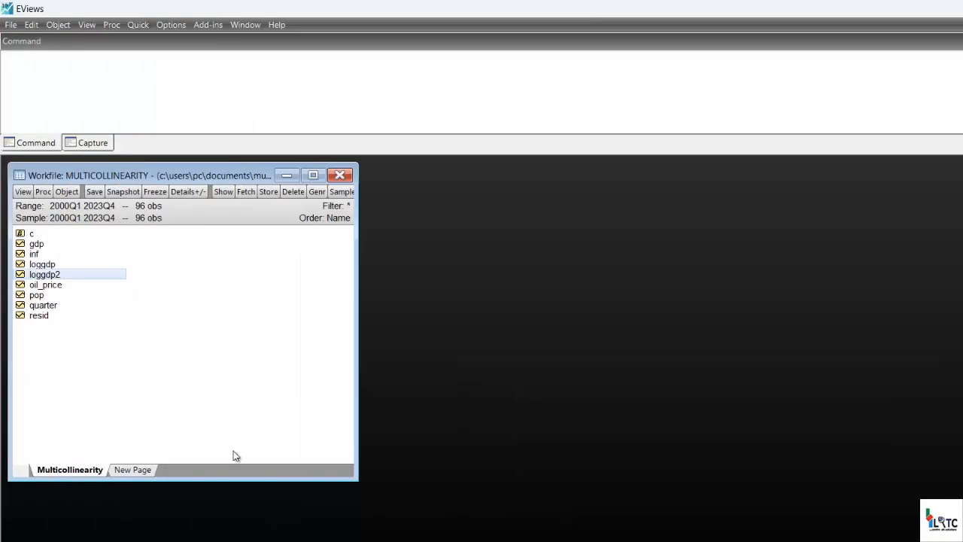
{"action": "left_click", "coordinate": [104, 334]}
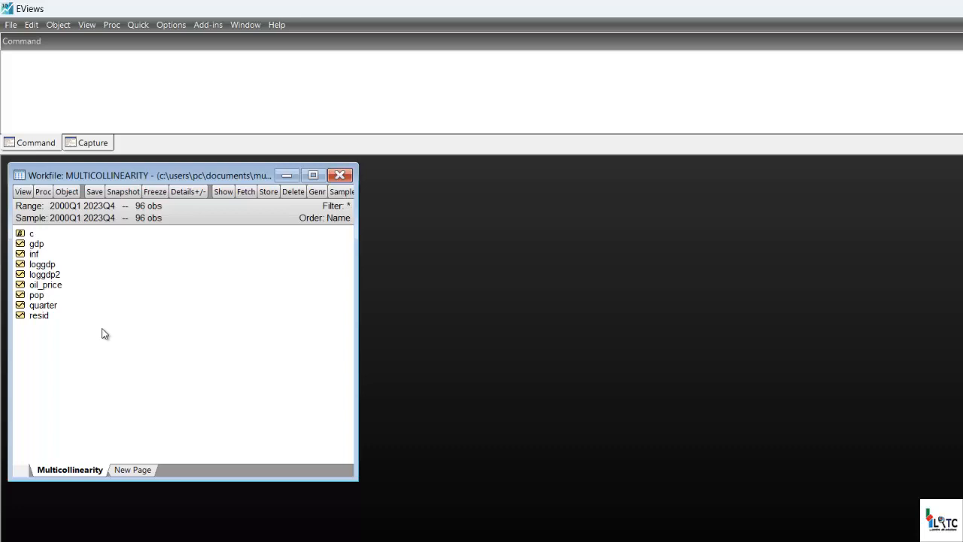
{"action": "left_click", "coordinate": [43, 295]}
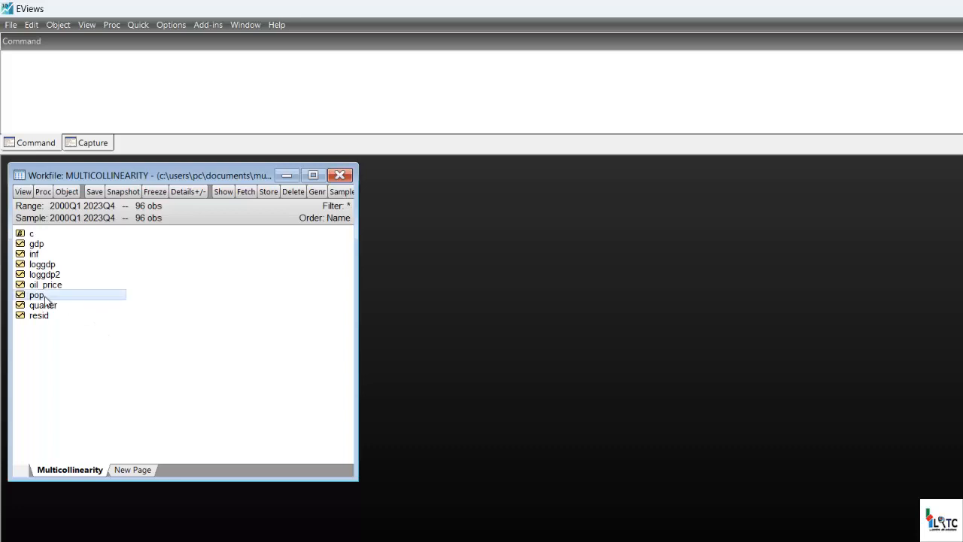
{"action": "left_click", "coordinate": [40, 246]}
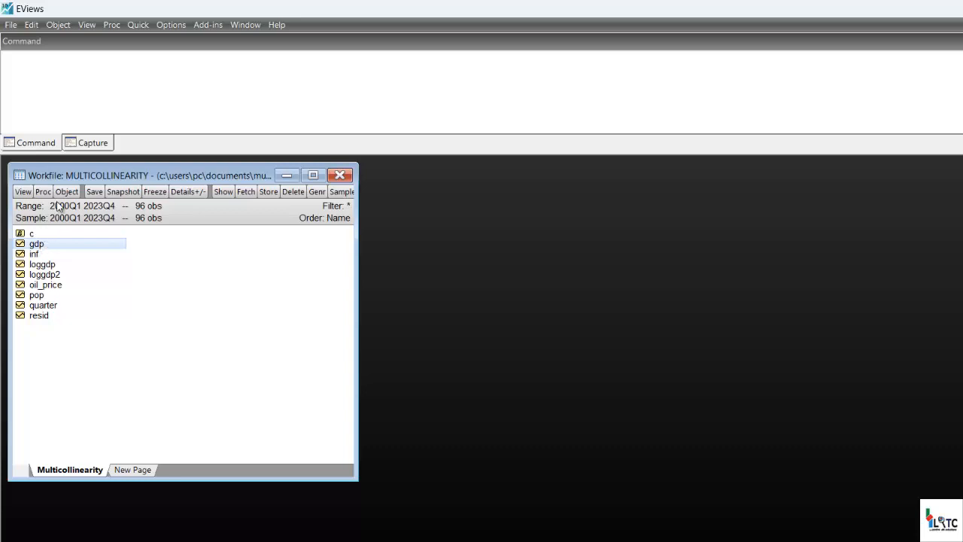
Generate a GDP per capita series by running the command genr gdppc=gdp/pop.
{"action": "left_click", "coordinate": [103, 74]}
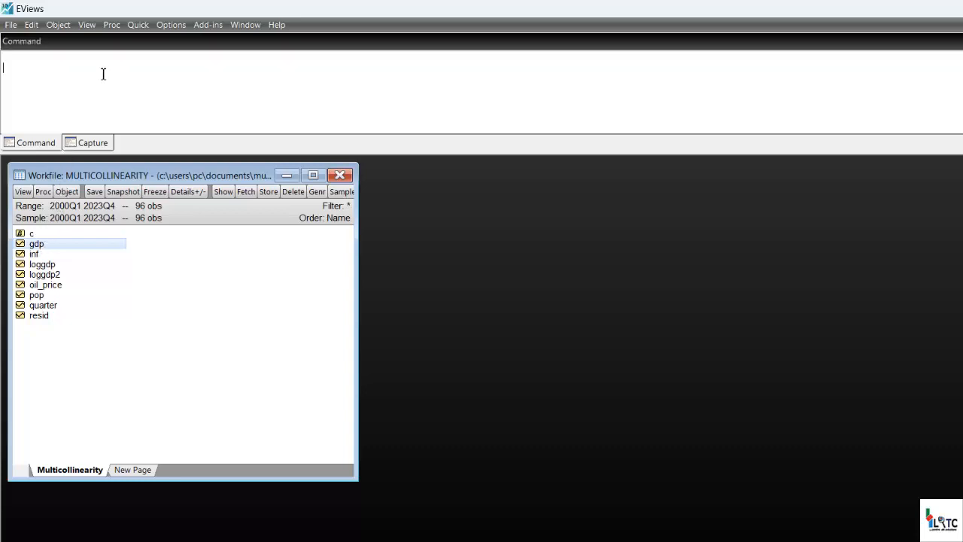
{"action": "key", "text": "BackSpace"}
{"action": "type", "text": "genr gdppc=gdp/pop"}
{"action": "key", "text": "Return"}
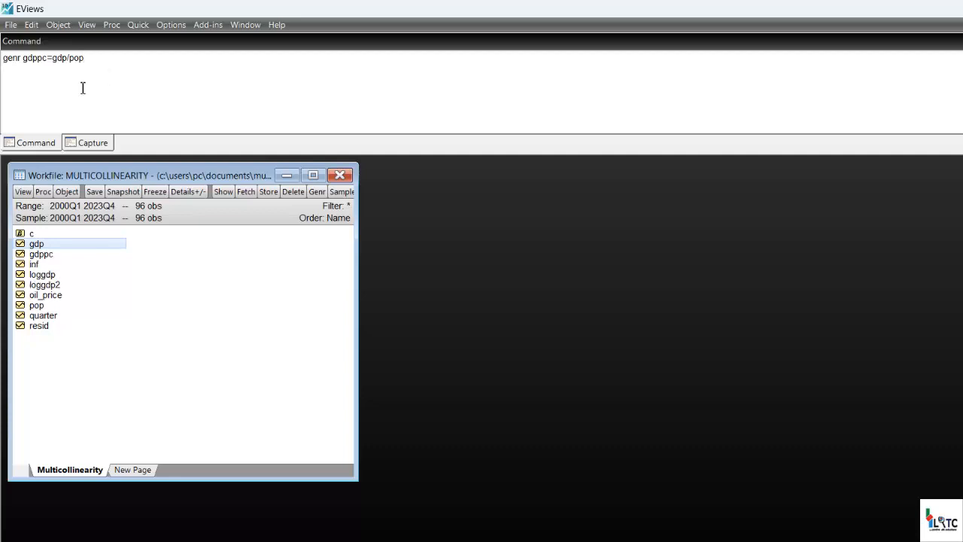
Open the gdppc series to check its values, and close it.
{"action": "left_click", "coordinate": [39, 254]}
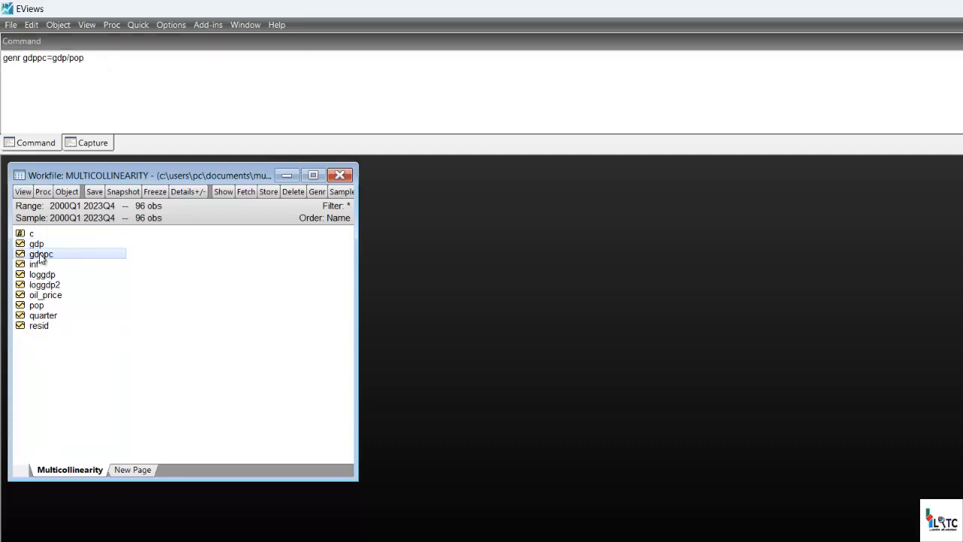
{"action": "double_click", "coordinate": [39, 254]}
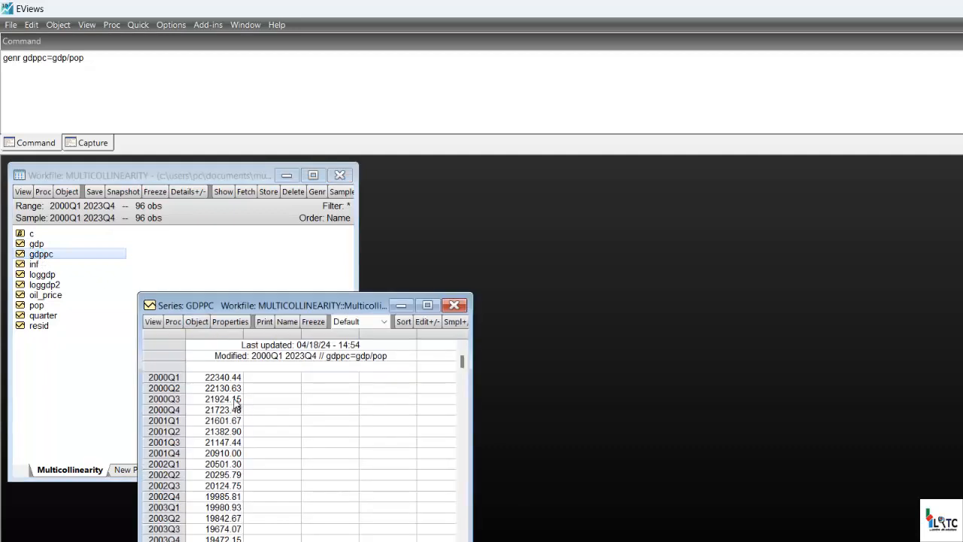
{"action": "left_click", "coordinate": [454, 305]}
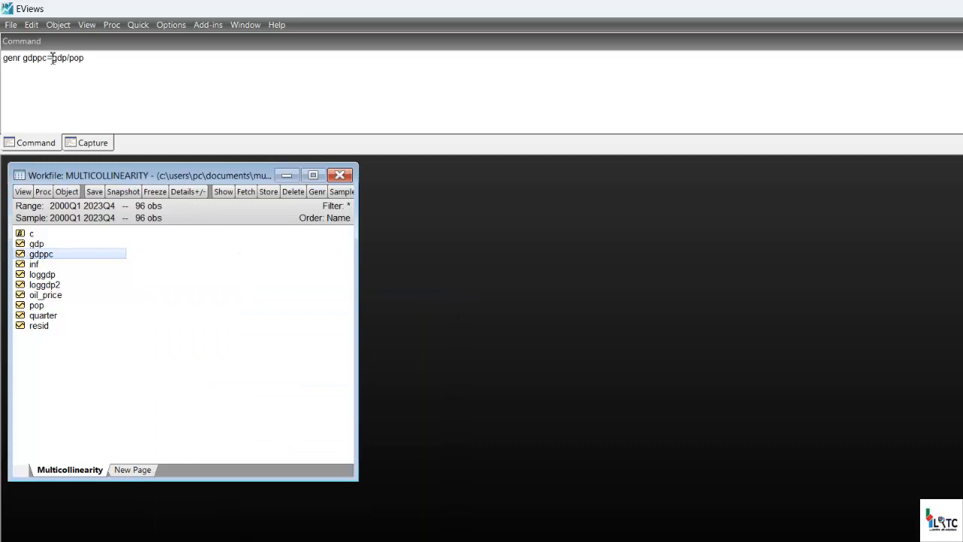
Copy the equation gdppc=gdp/pop from the command window and clear the whole command line.
{"action": "left_click", "coordinate": [86, 58]}
{"action": "key", "text": "shift+Left"}
{"action": "key", "text": "shift+Left"}
{"action": "key", "text": "shift+Left"}
{"action": "key", "text": "shift+Left"}
{"action": "key", "text": "shift+Left"}
{"action": "key", "text": "shift+Left"}
{"action": "key", "text": "shift+Left"}
{"action": "key", "text": "shift+Left"}
{"action": "key", "text": "shift+Left"}
{"action": "key", "text": "shift+Left"}
{"action": "key", "text": "shift+Left"}
{"action": "key", "text": "shift+Left"}
{"action": "key", "text": "shift+Left"}
{"action": "key", "text": "ctrl+c"}
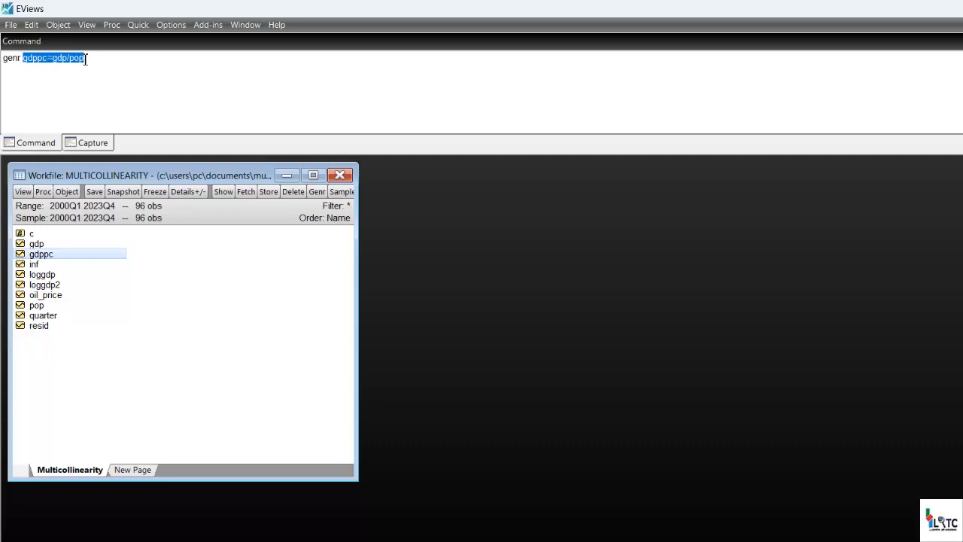
{"action": "key", "text": "BackSpace"}
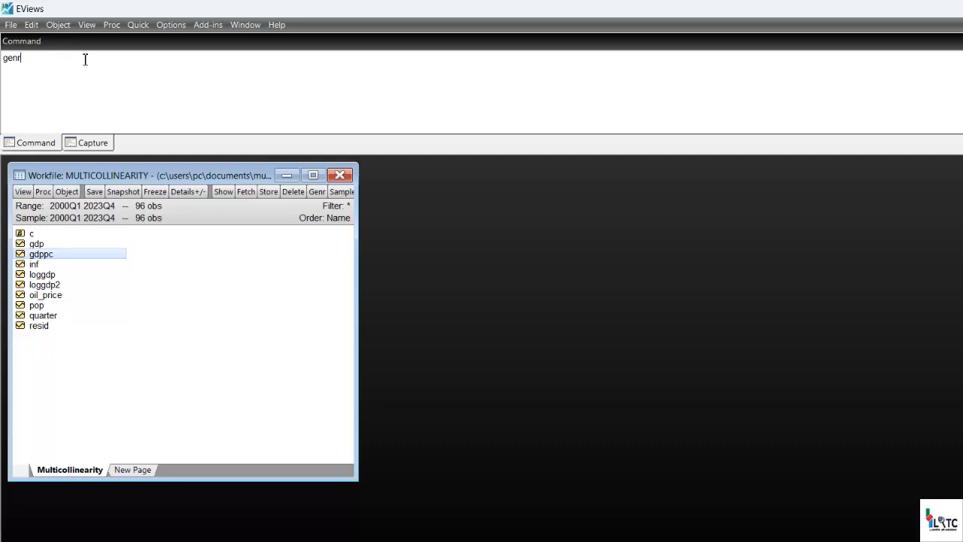
{"action": "key", "text": "BackSpace"}
{"action": "key", "text": "BackSpace"}
{"action": "key", "text": "BackSpace"}
{"action": "key", "text": "BackSpace"}
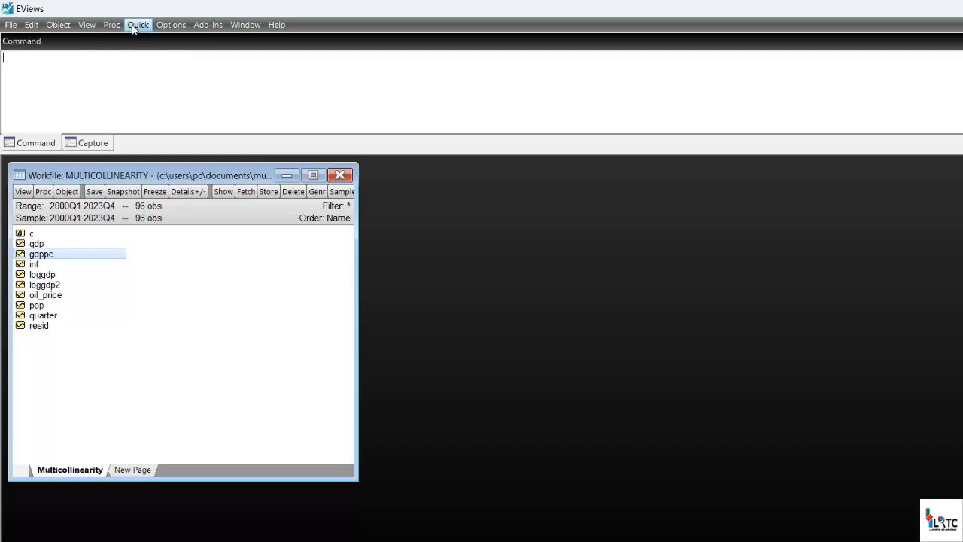
Generate a second per capita series by equation, using the copied formula changed to gdppc2=gdp/pop.
{"action": "left_click", "coordinate": [136, 25]}
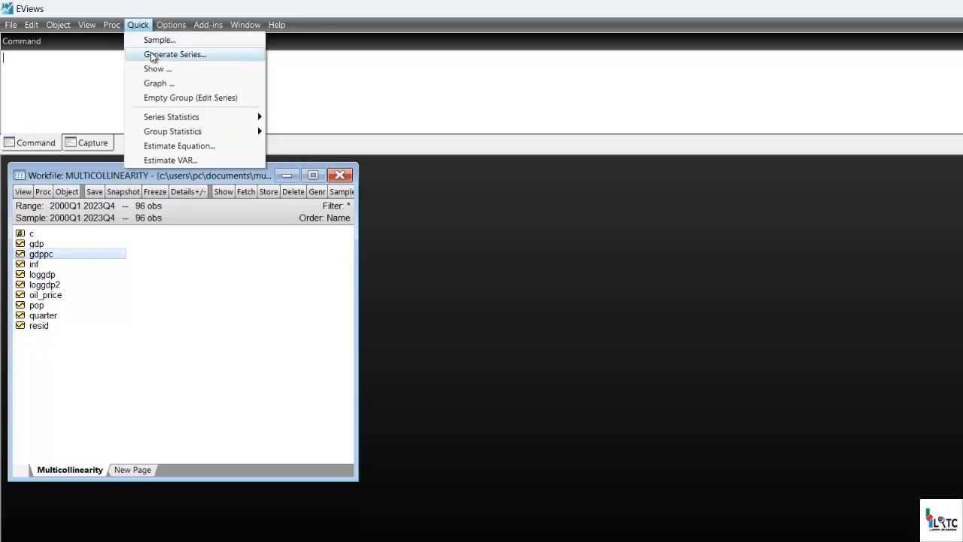
{"action": "left_click", "coordinate": [155, 55]}
{"action": "key", "text": "ctrl+v"}
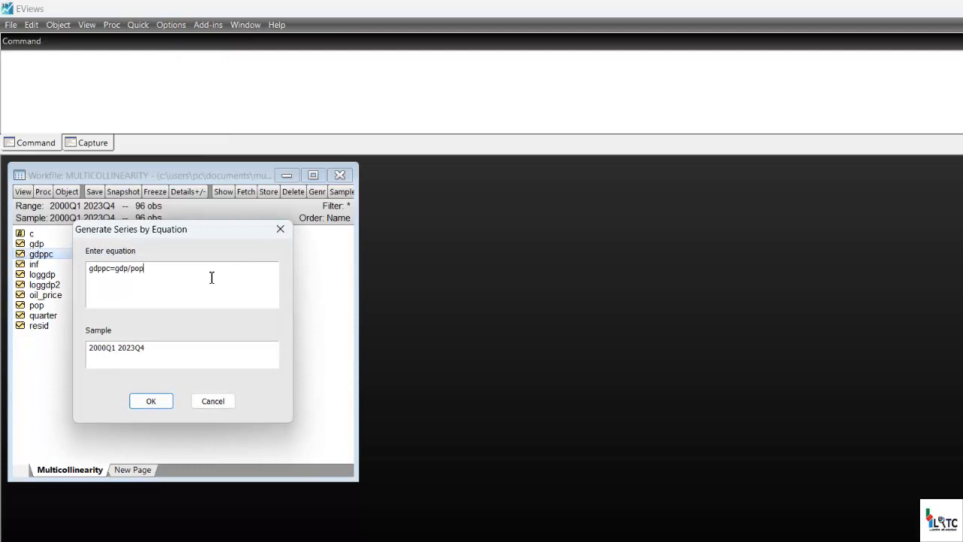
{"action": "left_click", "coordinate": [110, 272]}
{"action": "type", "text": "2"}
{"action": "left_click", "coordinate": [163, 407]}
{"action": "left_click", "coordinate": [162, 406]}
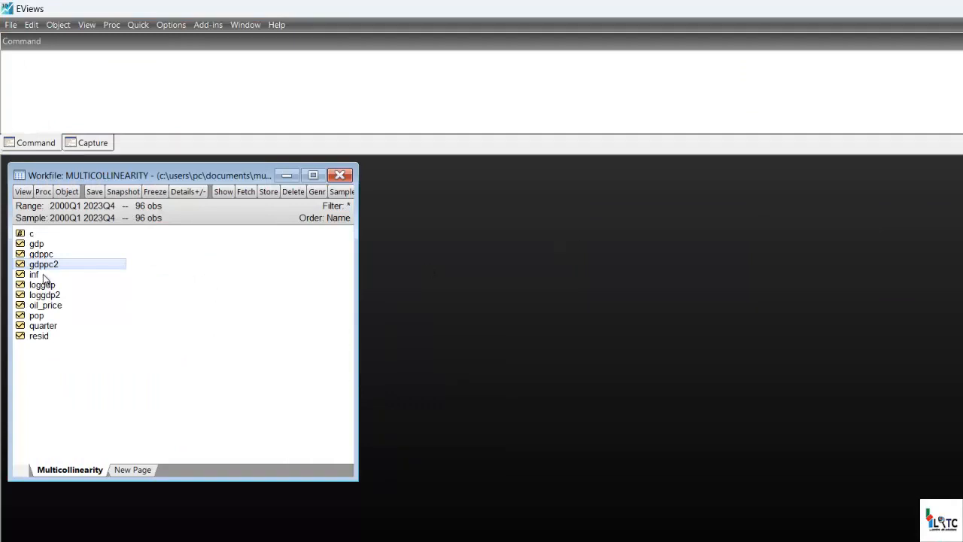
Generate a GDP growth rate series with the command genr gdpgr=d(log(gdp)), and open it to check its values.
{"action": "left_click", "coordinate": [38, 245]}
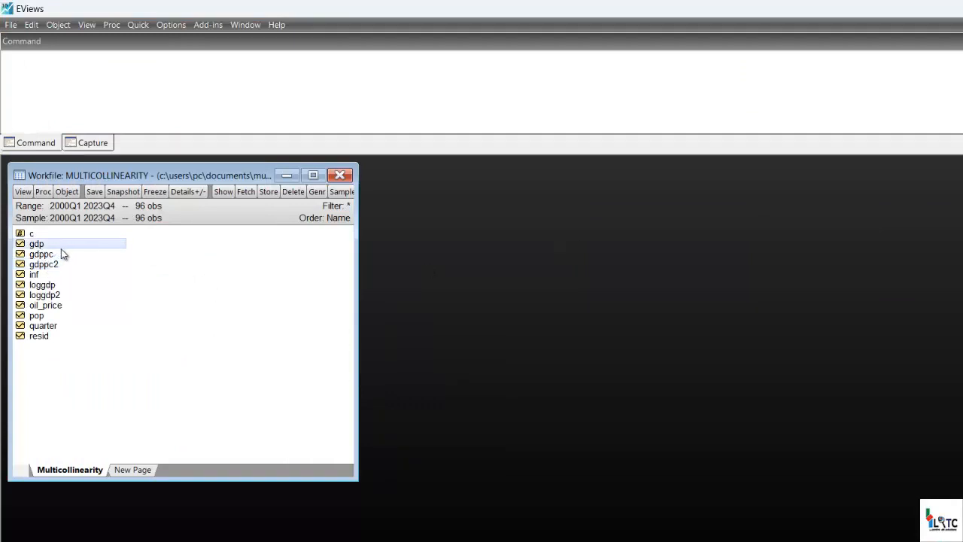
{"action": "left_click", "coordinate": [64, 55]}
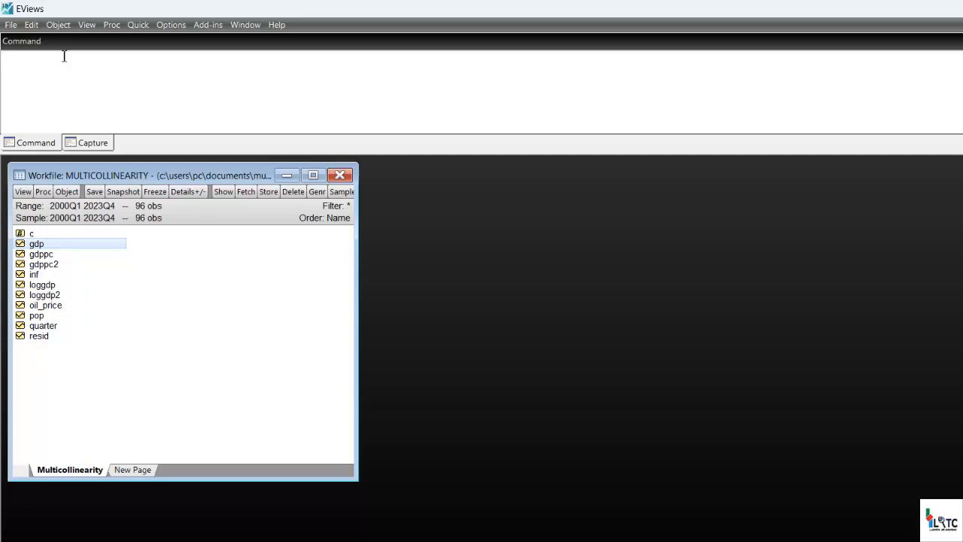
{"action": "type", "text": "genr gdpgr=d(log(gdp))"}
{"action": "key", "text": "Return"}
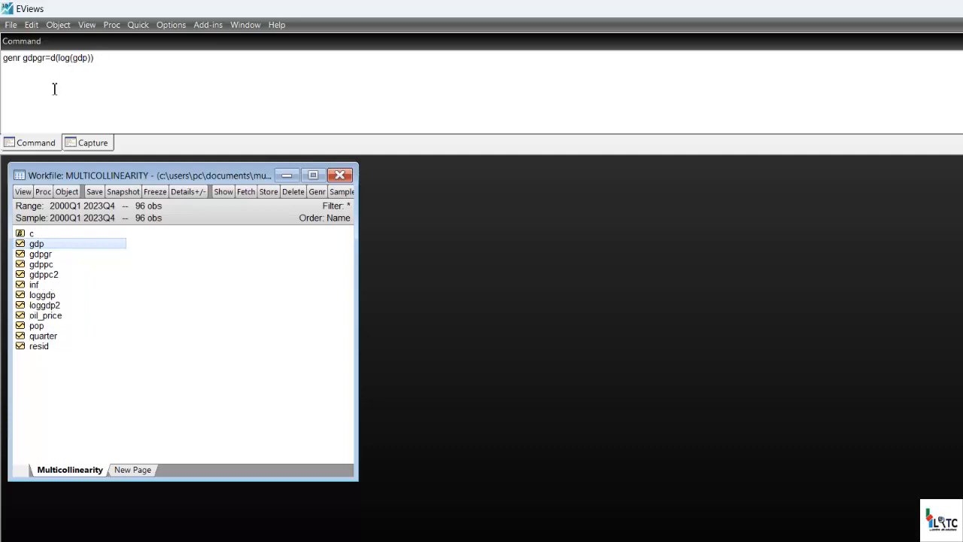
{"action": "double_click", "coordinate": [46, 255]}
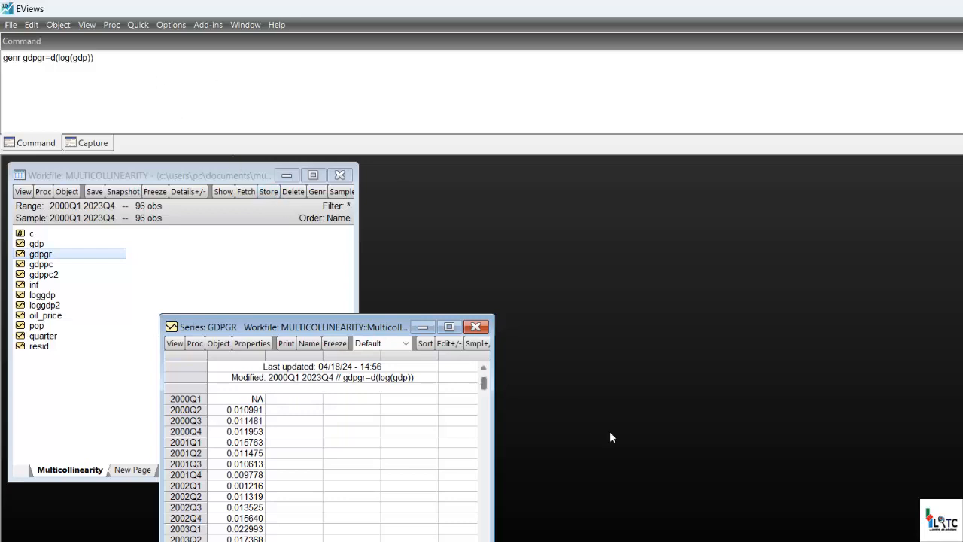
Duplicate the genr gdpgr=d(log(gdp)) command on a second line, and close the gdpgr series.
{"action": "left_click", "coordinate": [116, 58]}
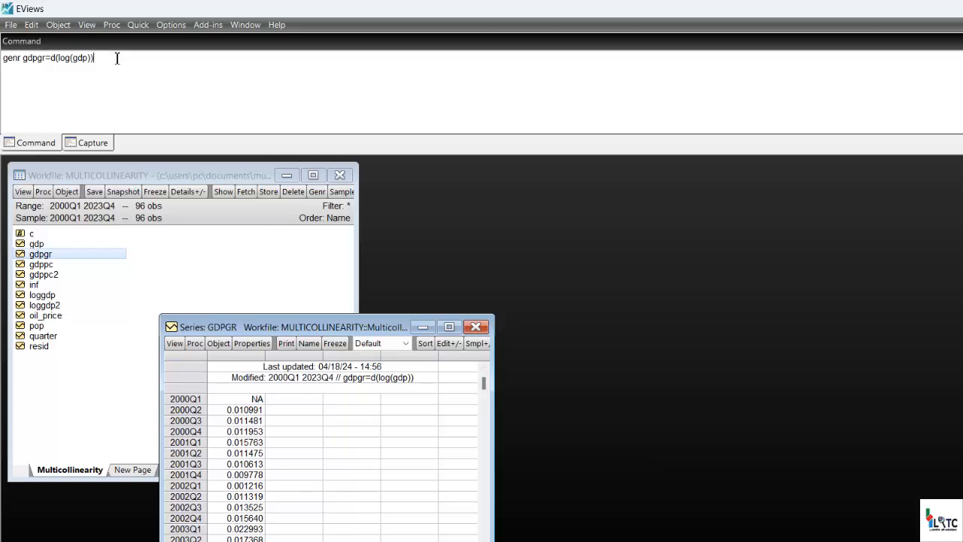
{"action": "key", "text": "shift+Left"}
{"action": "key", "text": "shift+Left"}
{"action": "key", "text": "shift+Left"}
{"action": "key", "text": "shift+Left"}
{"action": "key", "text": "shift+Left"}
{"action": "key", "text": "shift+Left"}
{"action": "key", "text": "shift+Left"}
{"action": "key", "text": "shift+Left"}
{"action": "key", "text": "shift+Left"}
{"action": "key", "text": "shift+Left"}
{"action": "key", "text": "shift+Left"}
{"action": "key", "text": "shift+Left"}
{"action": "key", "text": "shift+Left"}
{"action": "key", "text": "shift+Left"}
{"action": "key", "text": "shift+Left"}
{"action": "key", "text": "shift+Left"}
{"action": "key", "text": "shift+Left"}
{"action": "key", "text": "shift+Left"}
{"action": "key", "text": "shift+Left"}
{"action": "key", "text": "shift+Left"}
{"action": "key", "text": "ctrl+c"}
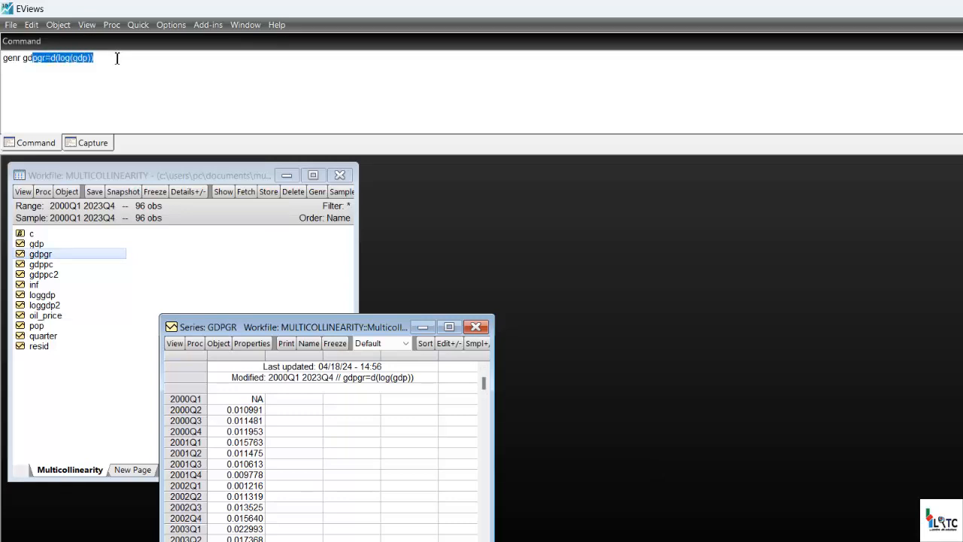
{"action": "key", "text": "Return"}
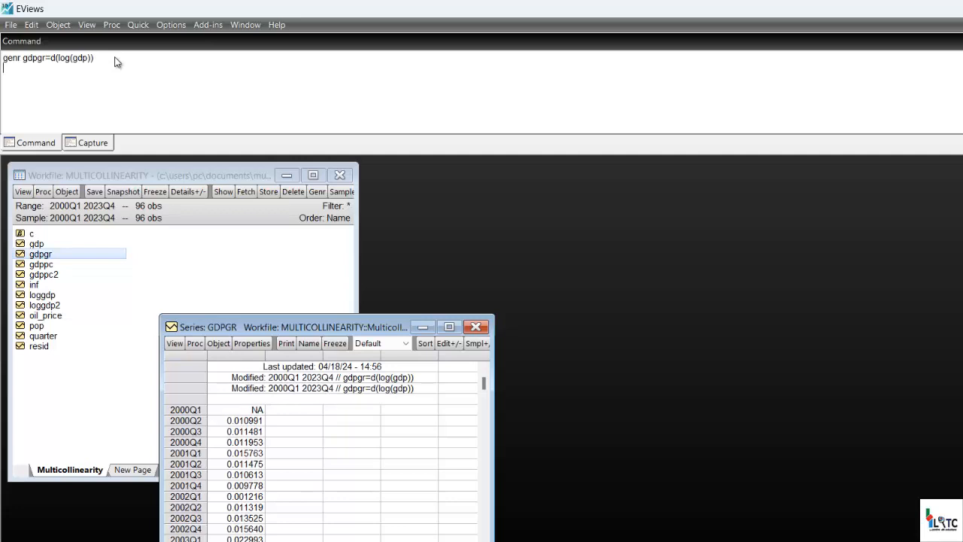
{"action": "key", "text": "ctrl+v"}
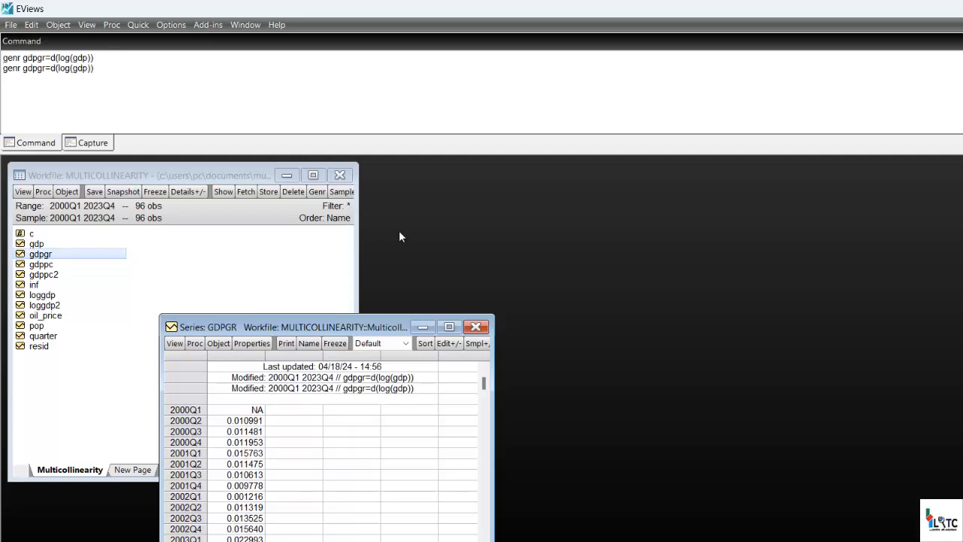
{"action": "left_click", "coordinate": [476, 327]}
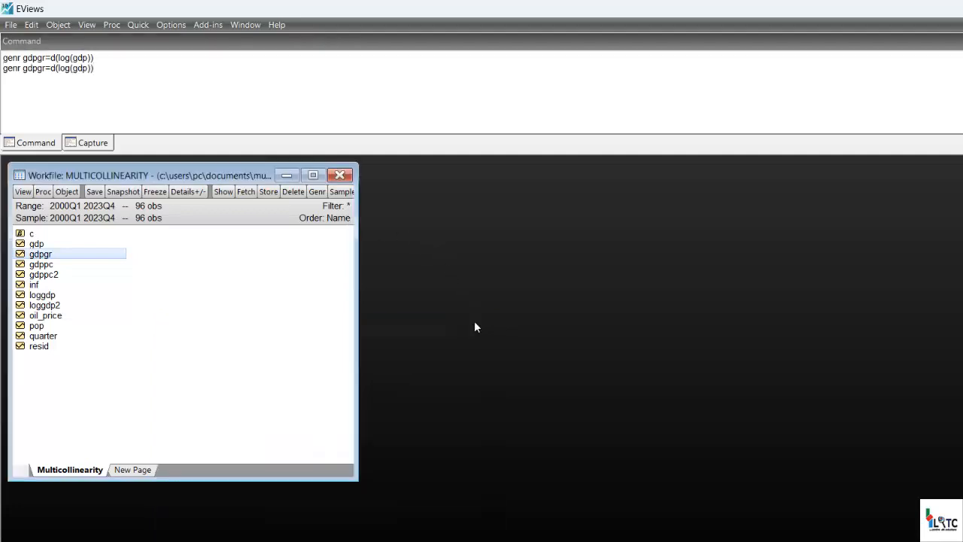
Edit the second command line to read genr gdpgr2=log(gdp).
{"action": "left_click", "coordinate": [46, 70]}
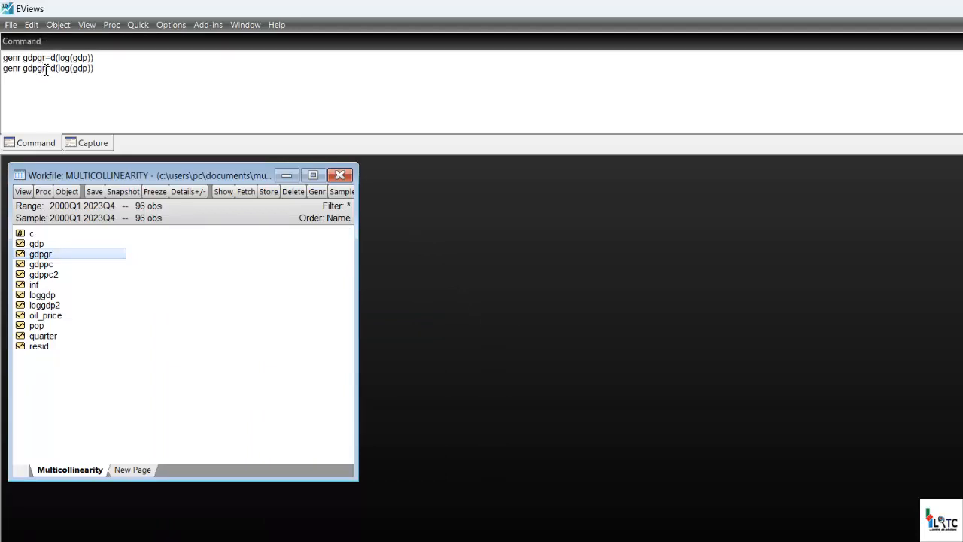
{"action": "type", "text": "2"}
{"action": "left_click", "coordinate": [64, 69]}
{"action": "key", "text": "BackSpace"}
{"action": "key", "text": "BackSpace"}
{"action": "key", "text": "BackSpace"}
Append -log(gdp(-1)) to the gdpgr2 command and run it to generate the second growth rate series.
{"action": "type", "text": "-log"}
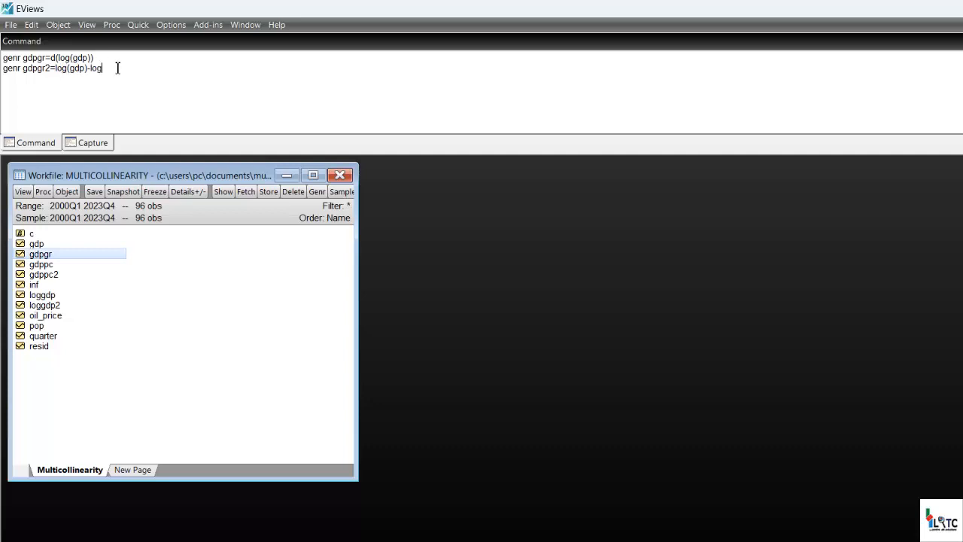
{"action": "type", "text": "(gdp"}
{"action": "type", "text": "("}
{"action": "type", "text": "1))"}
{"action": "key", "text": "alt+Tab"}
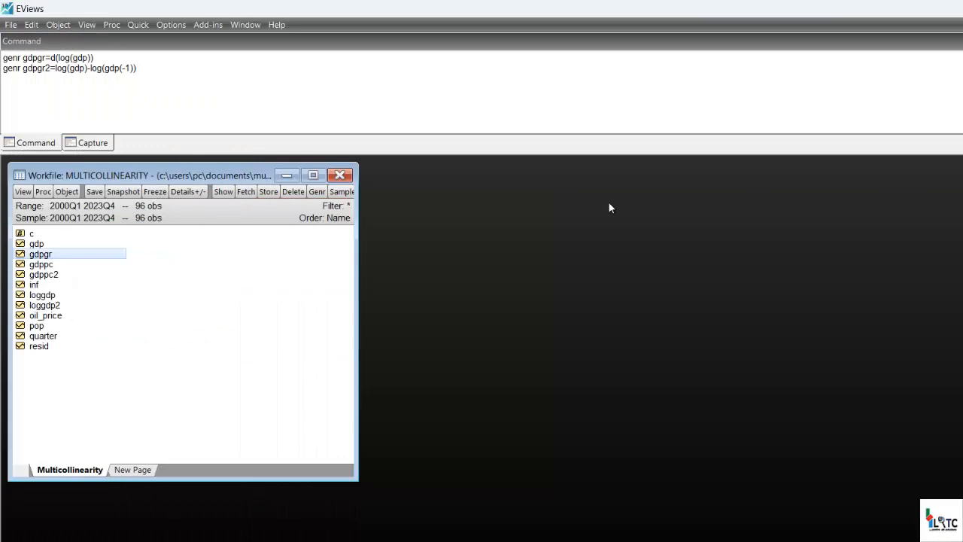
{"action": "left_click", "coordinate": [200, 67]}
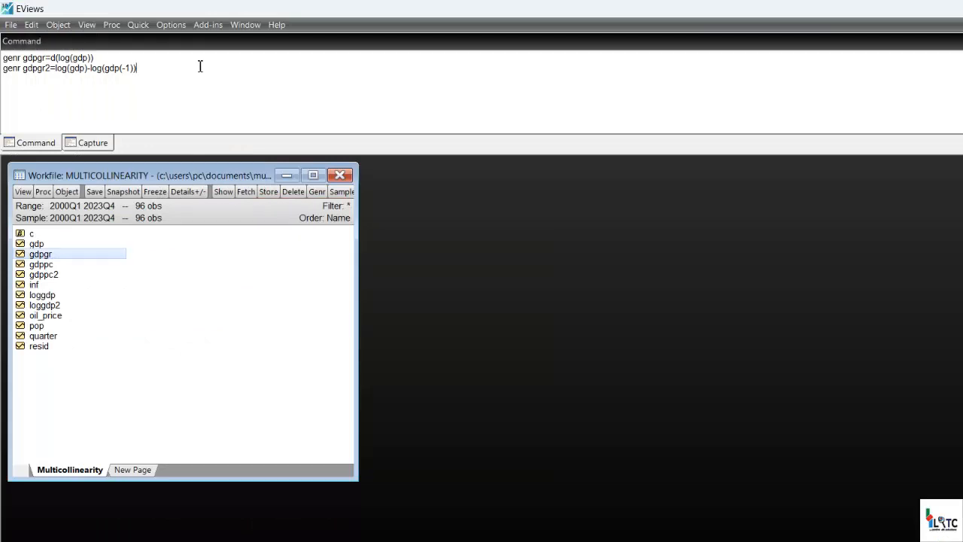
{"action": "key", "text": "Return"}
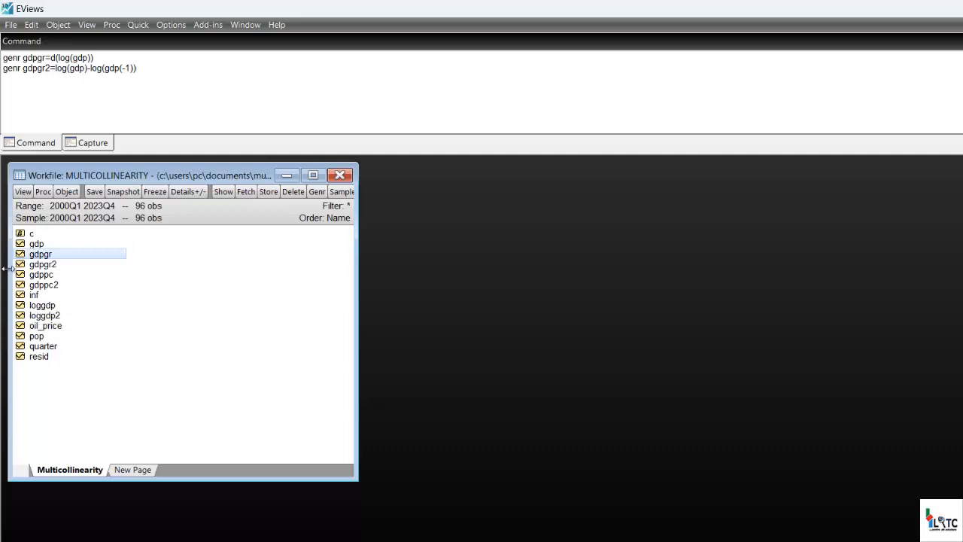
Open the gdpgr2 and gdpgr series and place them side by side to compare their values.
{"action": "right_click", "coordinate": [55, 267]}
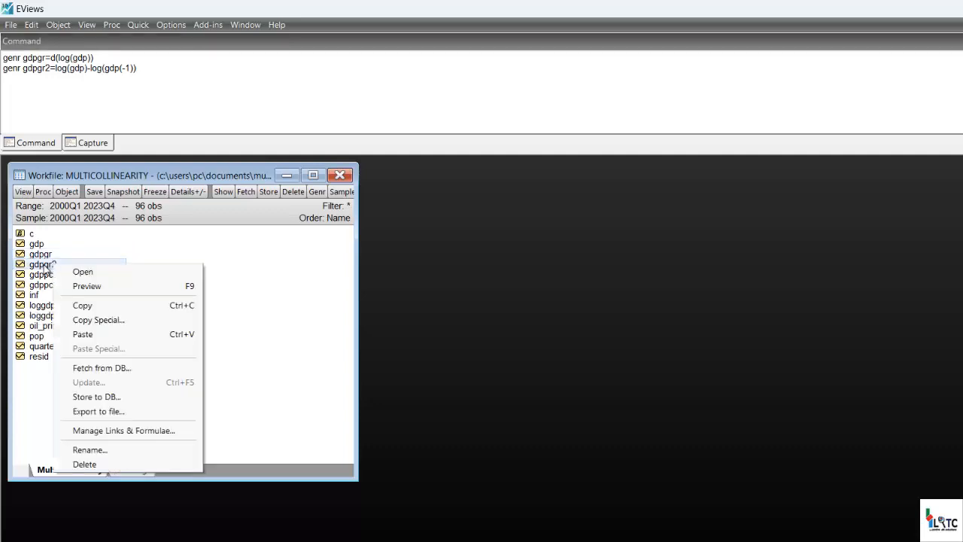
{"action": "double_click", "coordinate": [46, 266]}
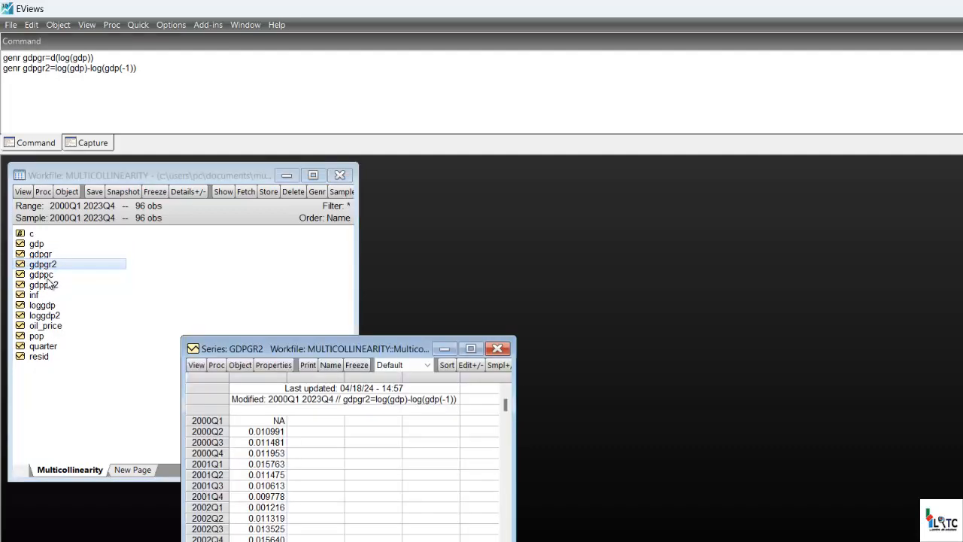
{"action": "double_click", "coordinate": [62, 256]}
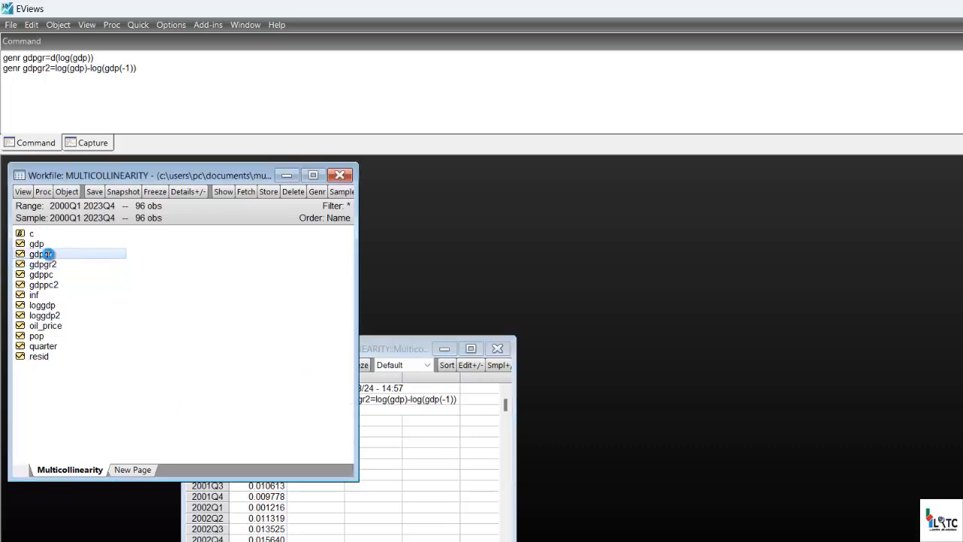
{"action": "left_click", "coordinate": [416, 348]}
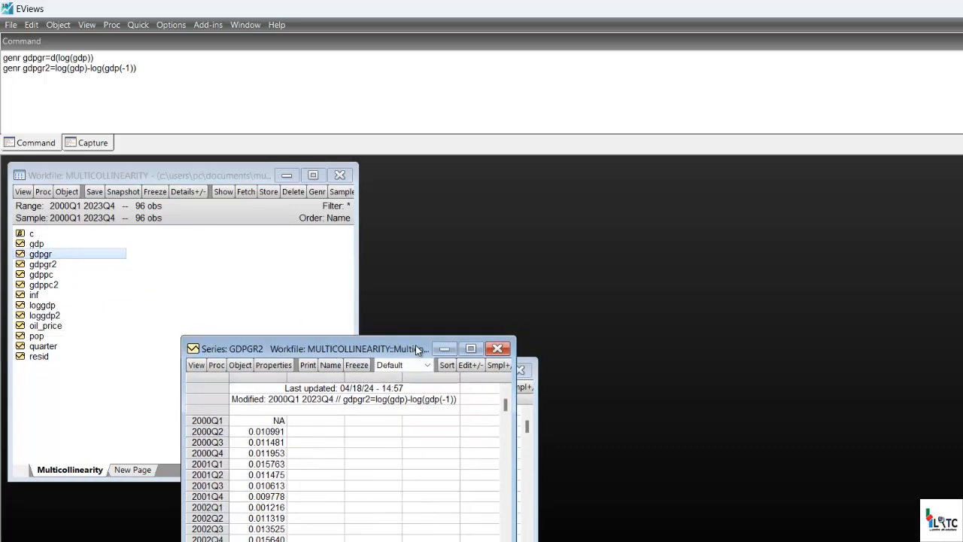
{"action": "left_click_drag", "start_coordinate": [415, 344], "coordinate": [596, 373]}
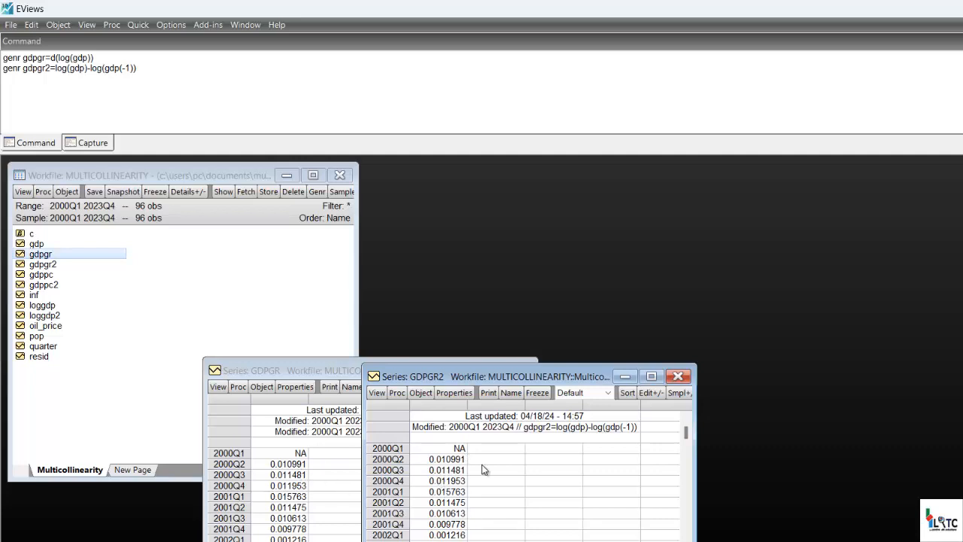
Close the gdpgr2 and gdpgr series windows.
{"action": "left_click", "coordinate": [677, 375]}
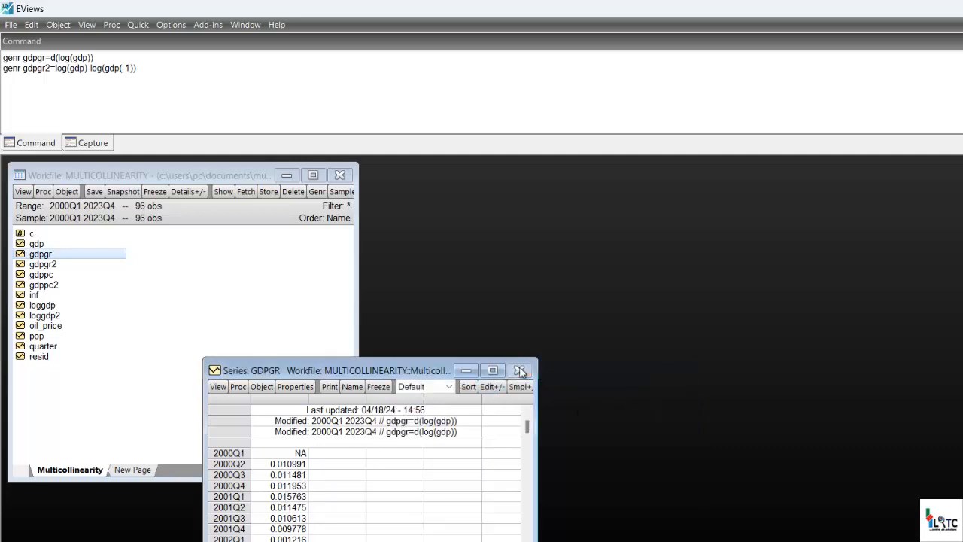
{"action": "left_click", "coordinate": [520, 370]}
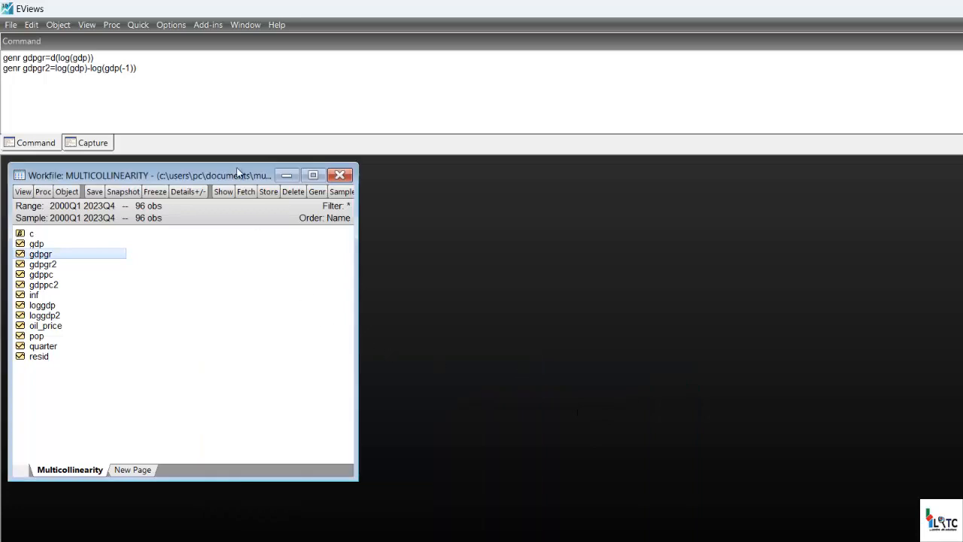
{"action": "left_click", "coordinate": [168, 67]}
Generate a third growth rate series by equation, using gdpgr3=d(log(gdp)) over the sample 2000Q1 2023Q4.
{"action": "left_click", "coordinate": [138, 25]}
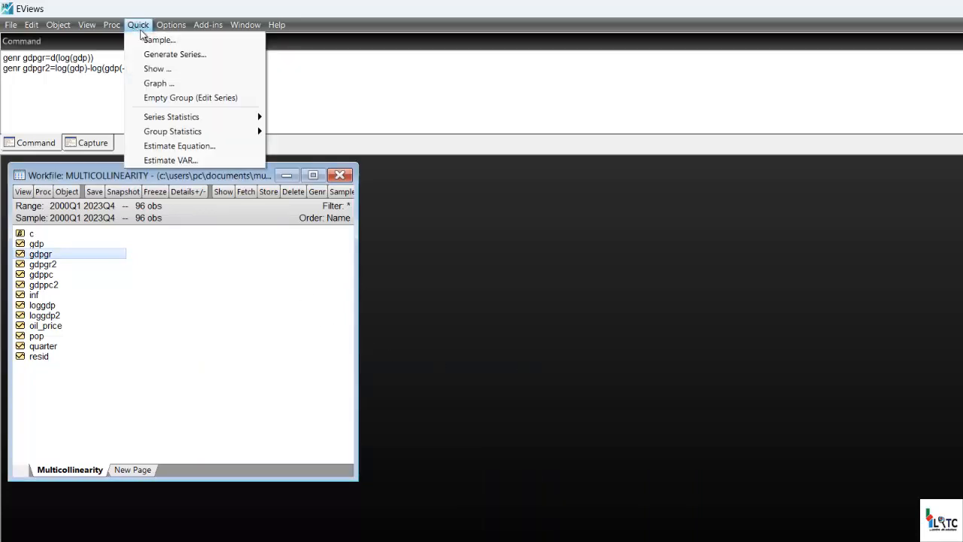
{"action": "left_click", "coordinate": [171, 56]}
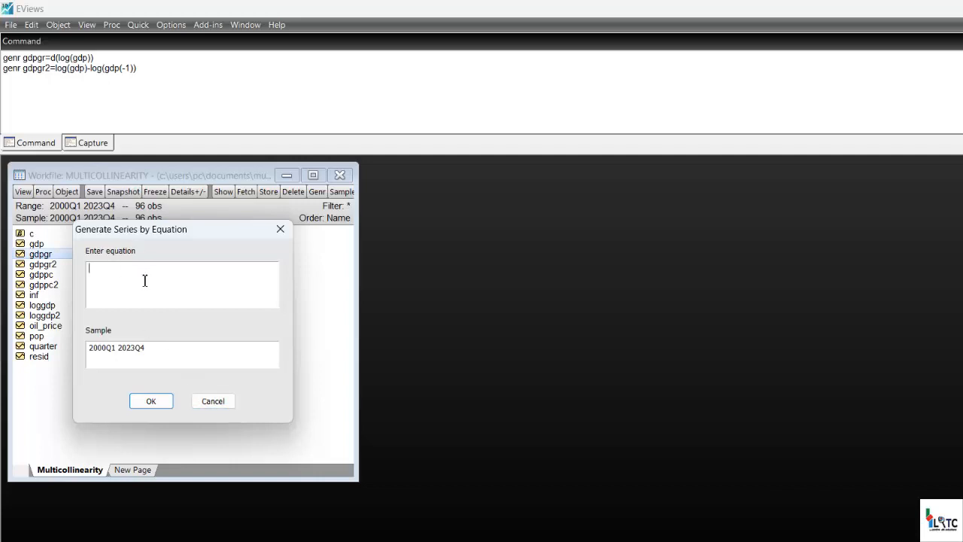
{"action": "type", "text": "gdpgr3"}
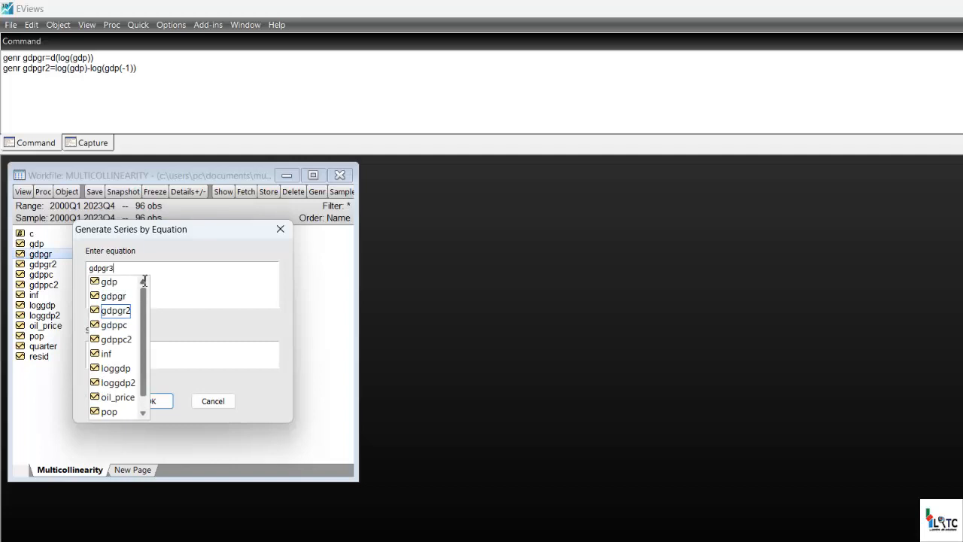
{"action": "type", "text": "=d("}
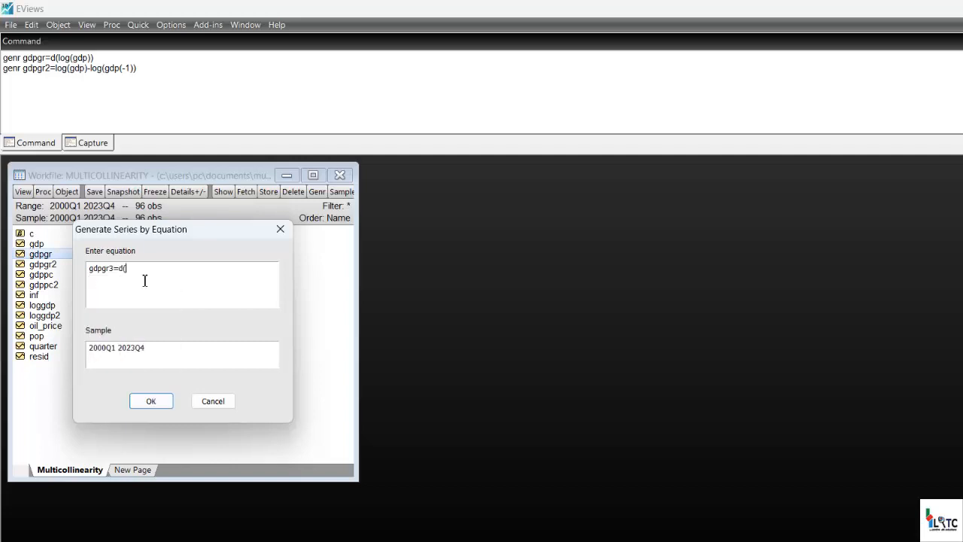
{"action": "type", "text": "log(gdp))"}
{"action": "left_click", "coordinate": [154, 403]}
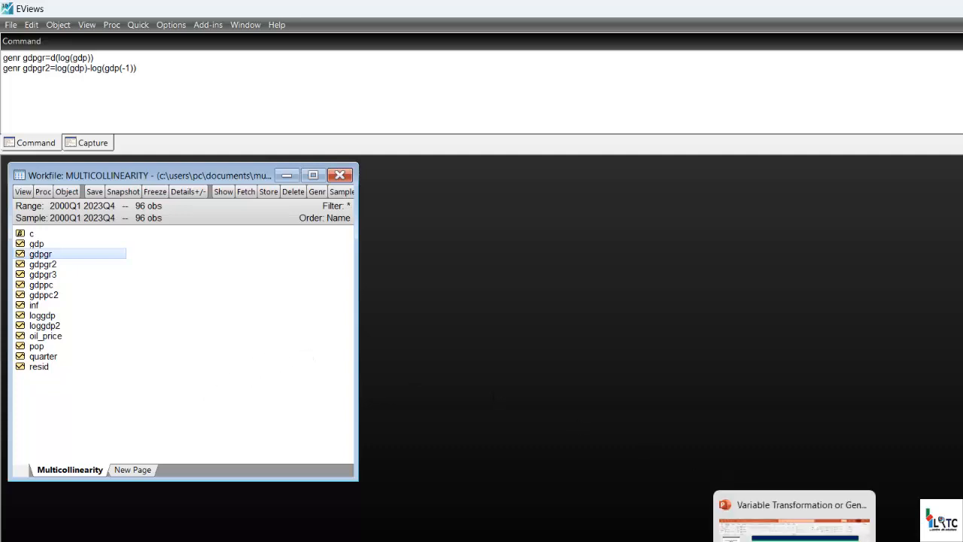
Switch to the PowerPoint outline to review the square and cube formulas, and return to the gdpgr2 command line in EViews.
{"action": "left_click", "coordinate": [776, 518]}
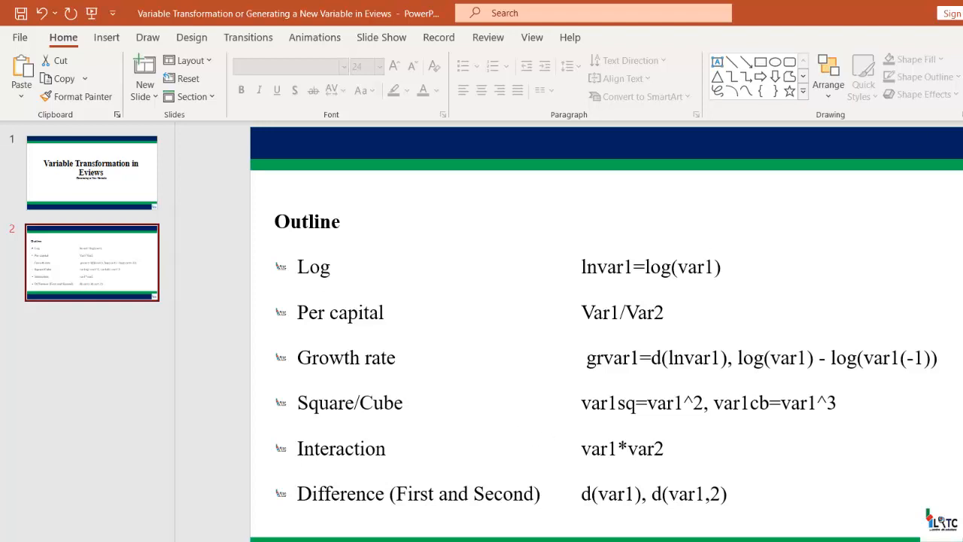
{"action": "left_click", "coordinate": [962, 12]}
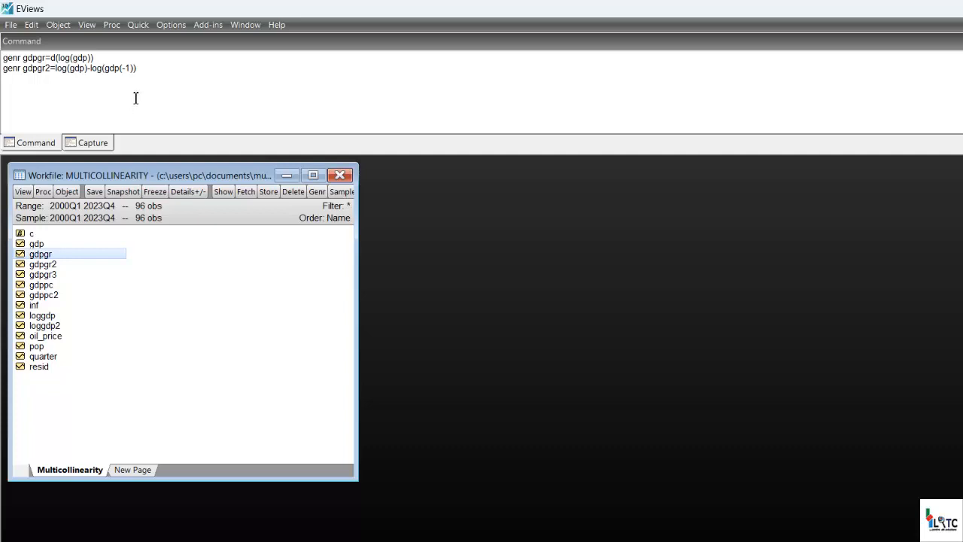
{"action": "left_click", "coordinate": [144, 72]}
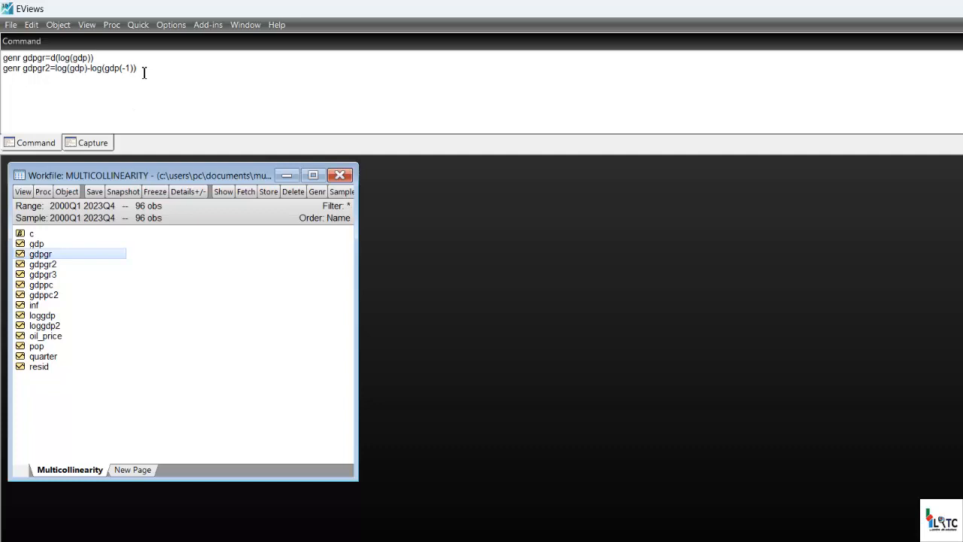
{"action": "key", "text": "shift+Left"}
{"action": "key", "text": "shift+Left"}
{"action": "key", "text": "shift+Left"}
{"action": "key", "text": "shift+Left"}
{"action": "key", "text": "shift+Left"}
{"action": "key", "text": "shift+Left"}
{"action": "key", "text": "shift+Left"}
{"action": "key", "text": "shift+Left"}
{"action": "key", "text": "shift+Left"}
{"action": "key", "text": "shift+Left"}
{"action": "key", "text": "shift+Left"}
{"action": "key", "text": "shift+Left"}
{"action": "key", "text": "shift+Left"}
{"action": "key", "text": "shift+Left"}
{"action": "key", "text": "shift+Left"}
{"action": "key", "text": "shift+Left"}
{"action": "key", "text": "shift+Left"}
{"action": "key", "text": "shift+Left"}
{"action": "key", "text": "shift+Left"}
{"action": "key", "text": "shift+Left"}
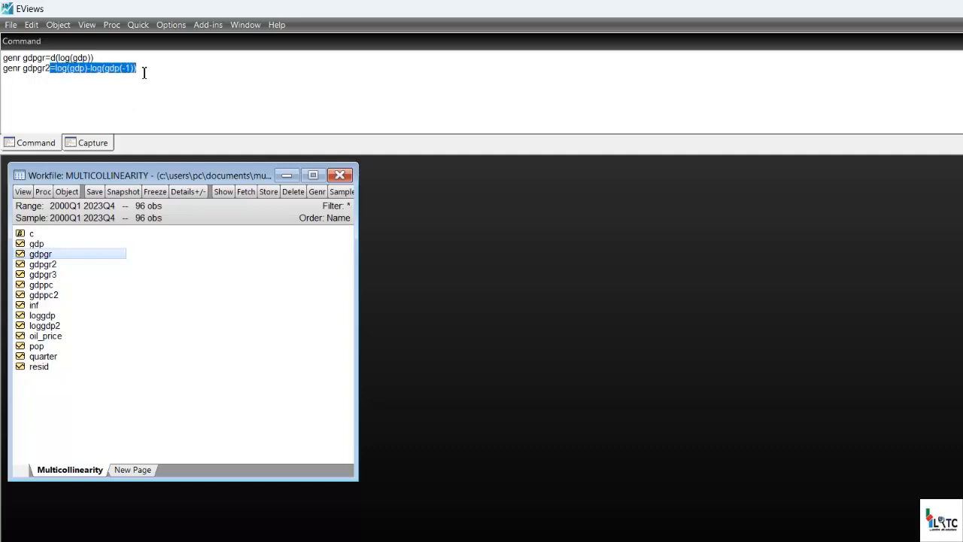
{"action": "key", "text": "Right"}
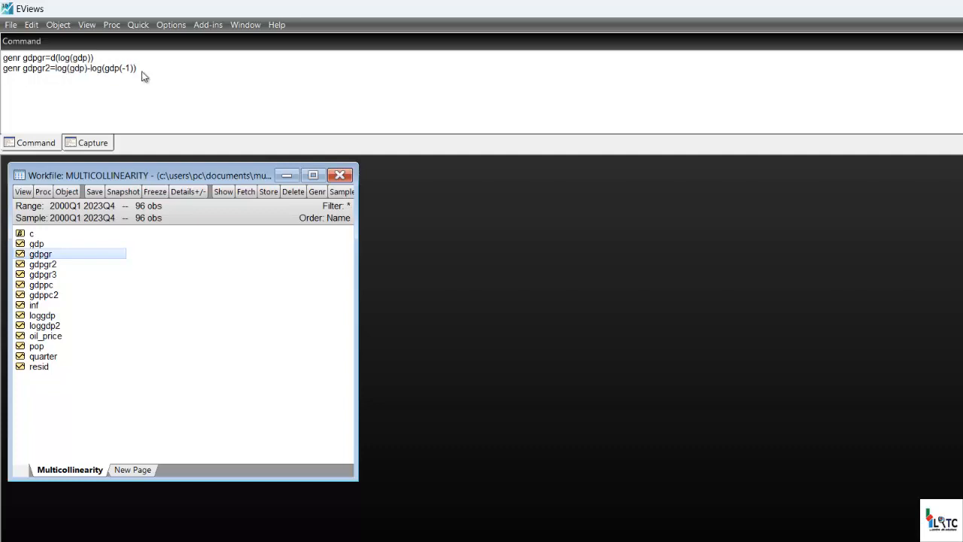
Generate the squared GDP series with the command genr gdpsq=gdp^2, and open gdpsq briefly to check its values.
{"action": "key", "text": "Return"}
{"action": "type", "text": "genr"}
{"action": "type", "text": "gdpsq=gdp"}
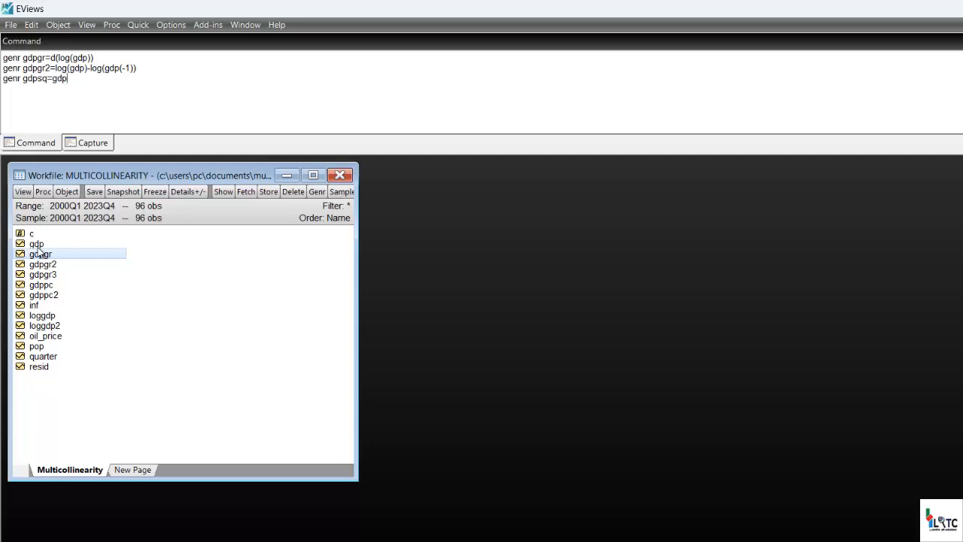
{"action": "type", "text": "^2"}
{"action": "key", "text": "Return"}
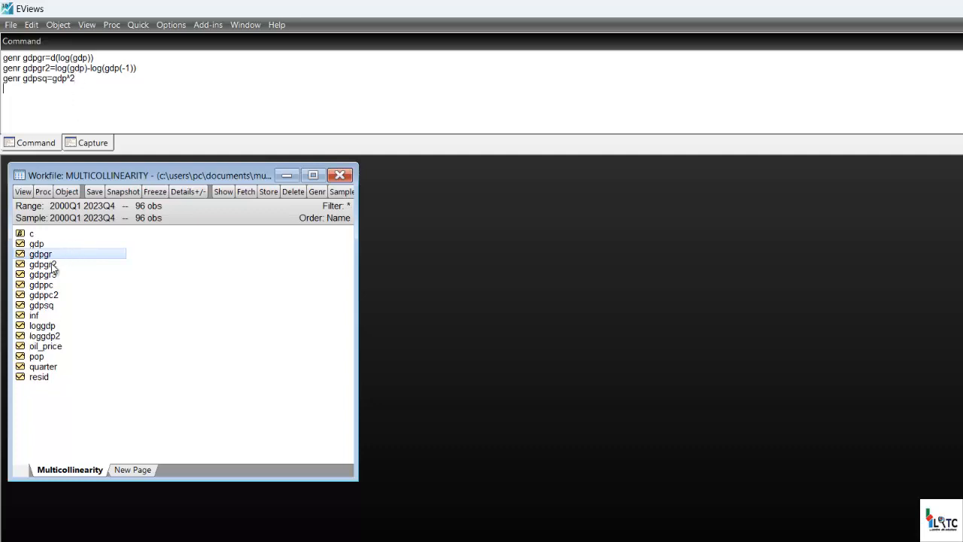
{"action": "double_click", "coordinate": [52, 305]}
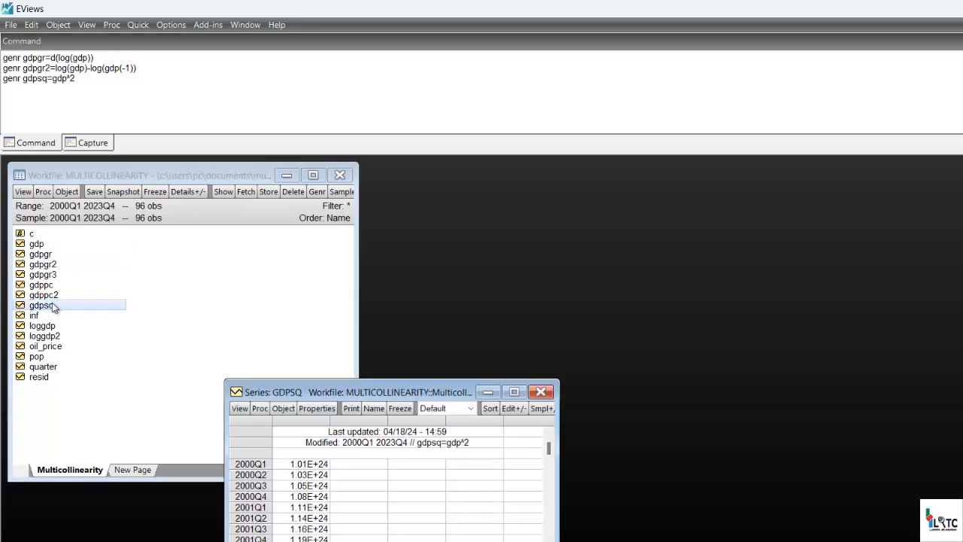
{"action": "left_click", "coordinate": [548, 392]}
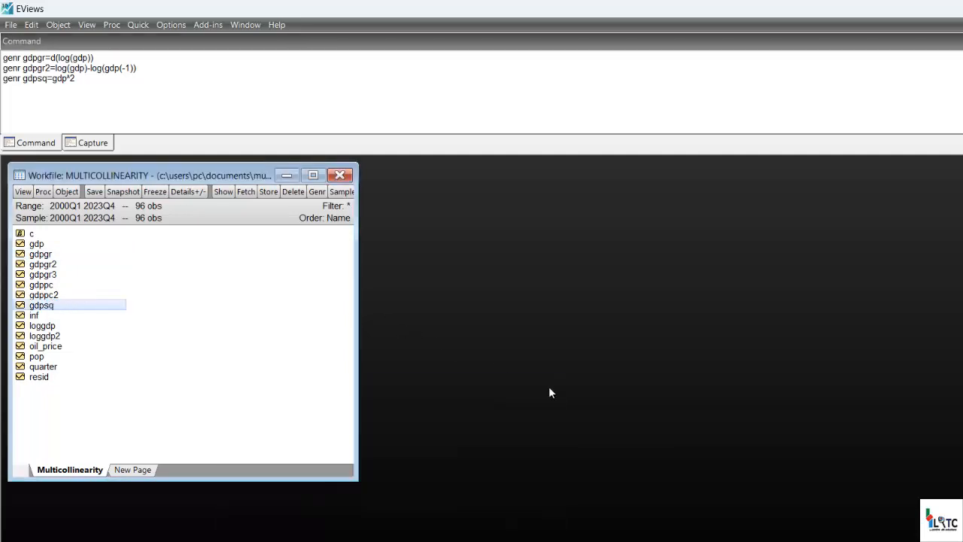
Duplicate the gdpsq command on a new line and edit the copy to read genr gdpcb=gdp^3.
{"action": "left_click", "coordinate": [6, 84]}
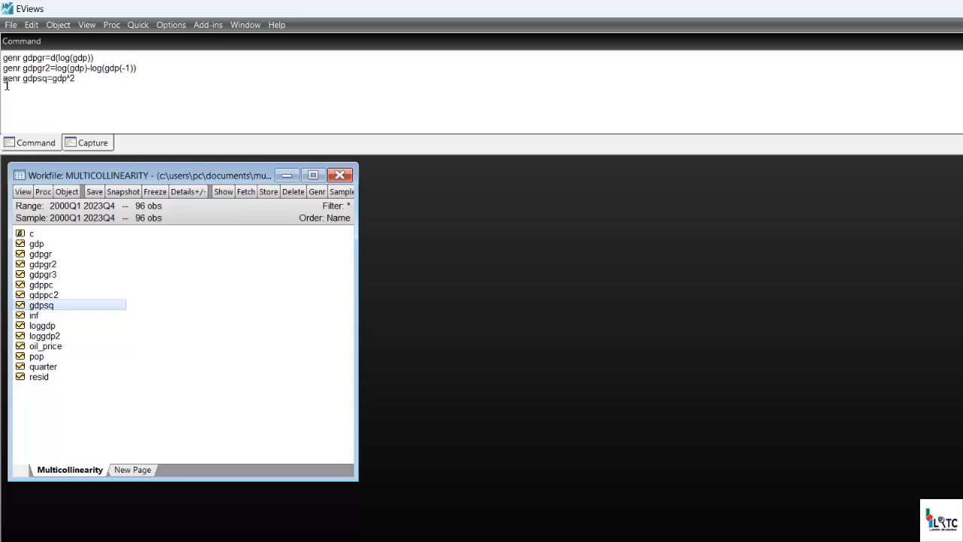
{"action": "triple_click", "coordinate": [6, 84]}
{"action": "key", "text": "ctrl+c"}
{"action": "left_click", "coordinate": [6, 85]}
{"action": "key", "text": "ctrl+v"}
{"action": "key", "text": "BackSpace"}
{"action": "type", "text": "3"}
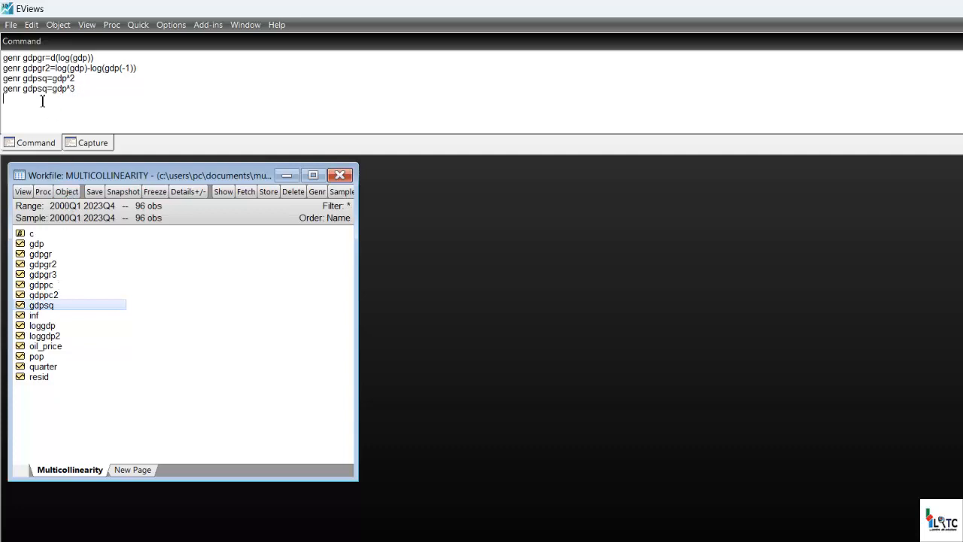
{"action": "key", "text": "shift+Left"}
{"action": "key", "text": "shift+Left"}
{"action": "type", "text": "cb"}
{"action": "left_click", "coordinate": [78, 79]}
{"action": "key", "text": "Return"}
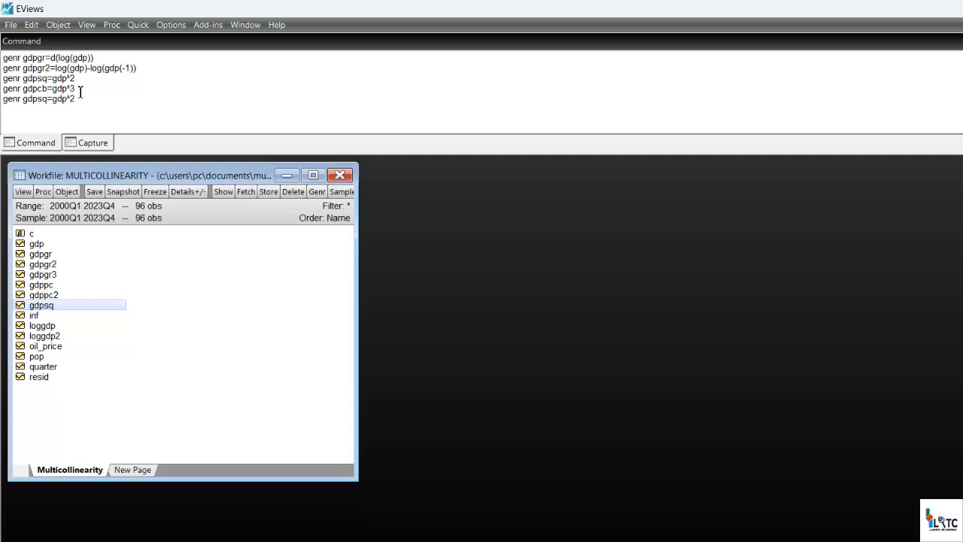
{"action": "key", "text": "Return"}
{"action": "key", "text": "shift+Home"}
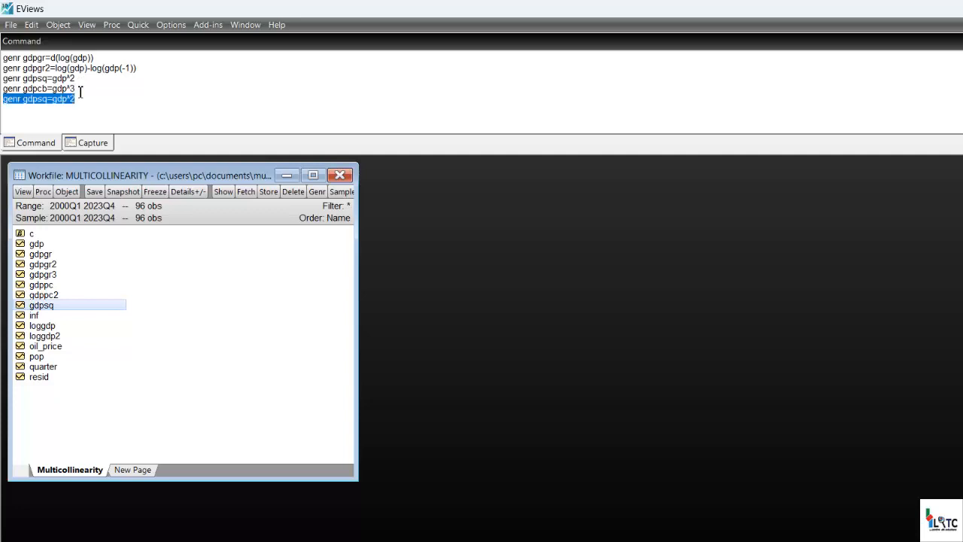
{"action": "key", "text": "Delete"}
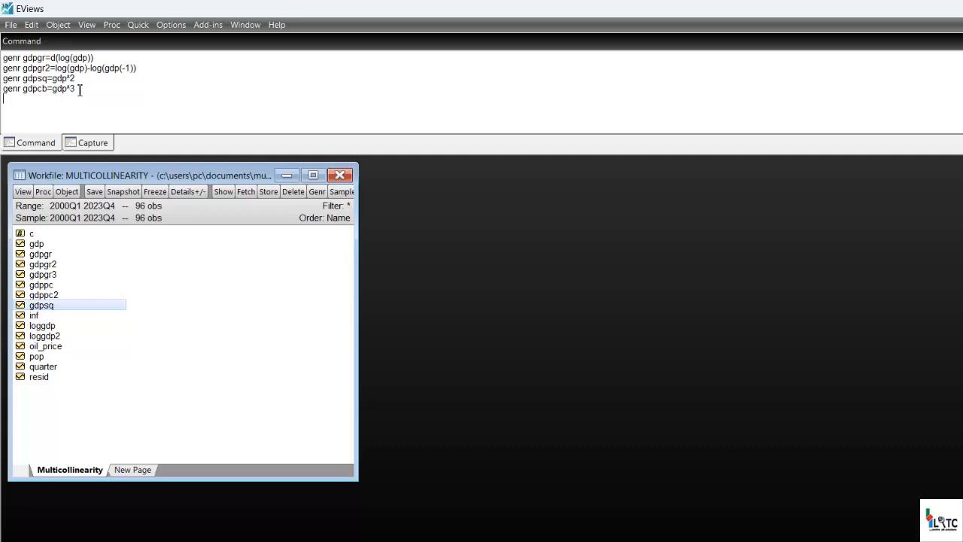
Run the gdpcb command to generate the cubed GDP series, and open gdpcb briefly to check its formula and values.
{"action": "left_click", "coordinate": [78, 89]}
{"action": "key", "text": "Return"}
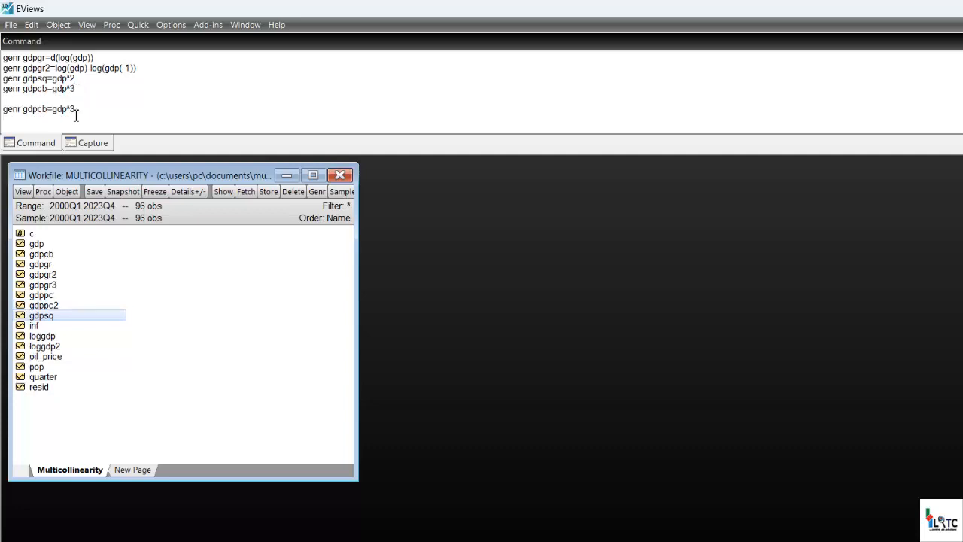
{"action": "double_click", "coordinate": [47, 255]}
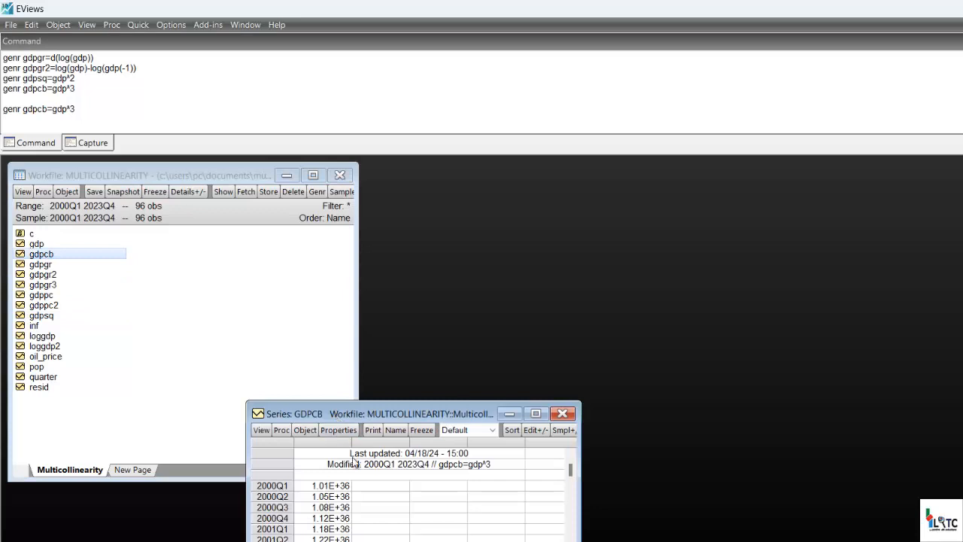
{"action": "left_click", "coordinate": [465, 469]}
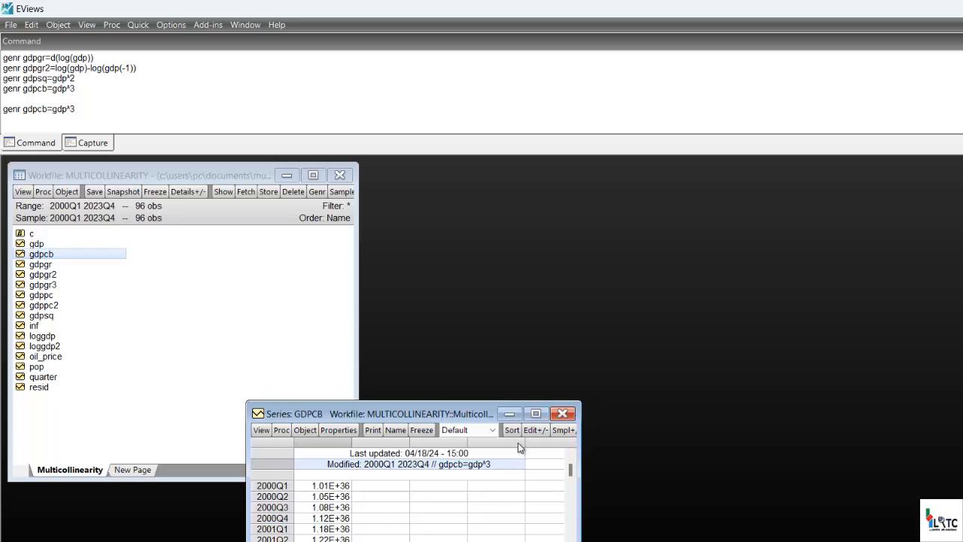
{"action": "left_click", "coordinate": [562, 413]}
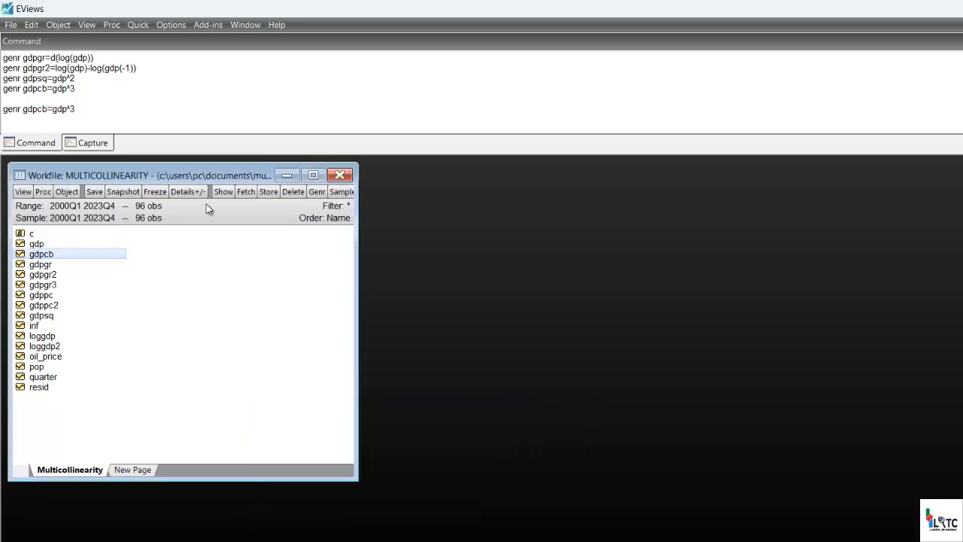
{"action": "left_click", "coordinate": [138, 25]}
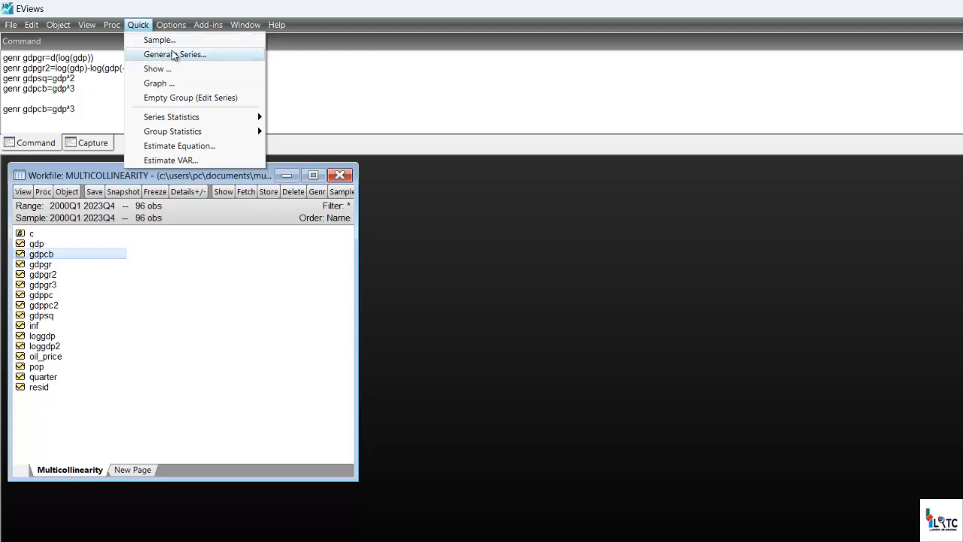
{"action": "key", "text": "Escape"}
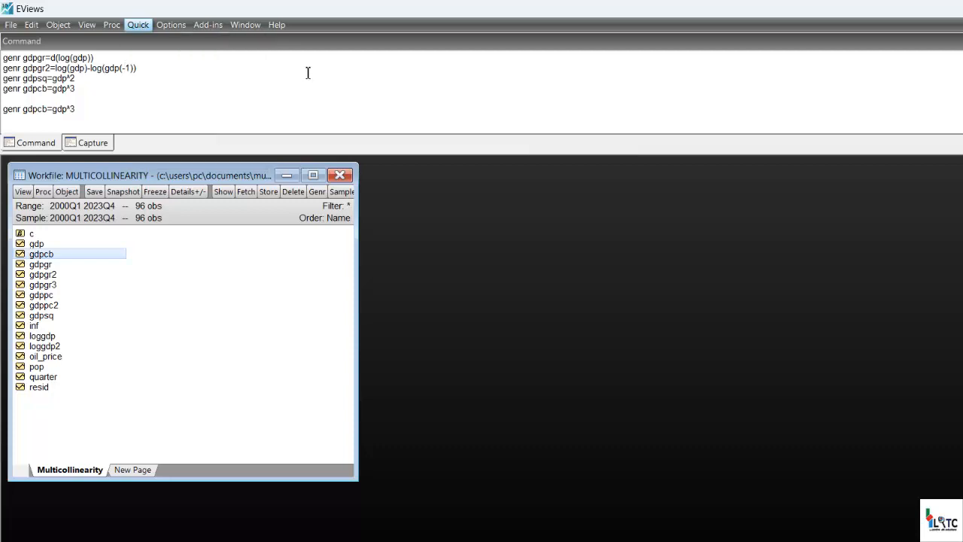
{"action": "left_click", "coordinate": [308, 73]}
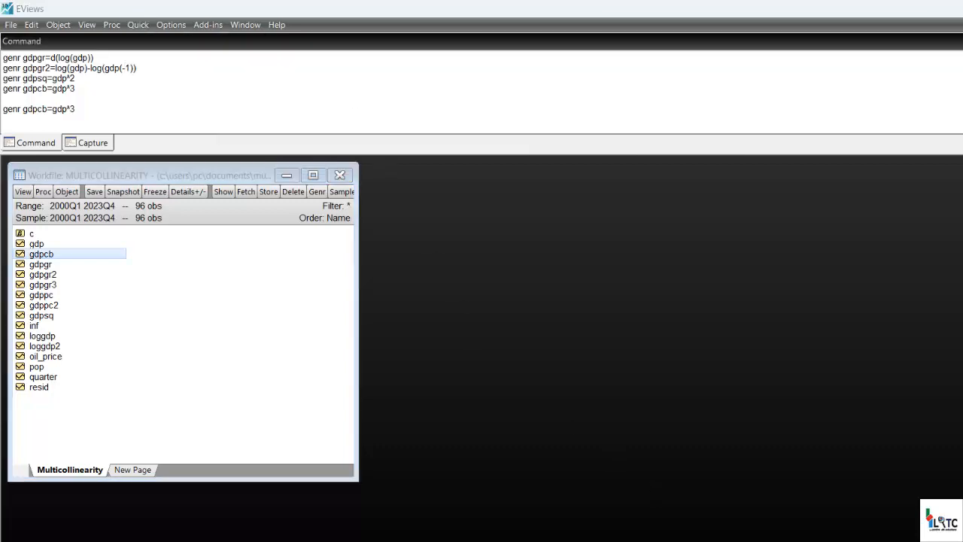
Switch to the PowerPoint outline to review the interaction formula, and return to EViews.
{"action": "key", "text": "alt+Tab"}
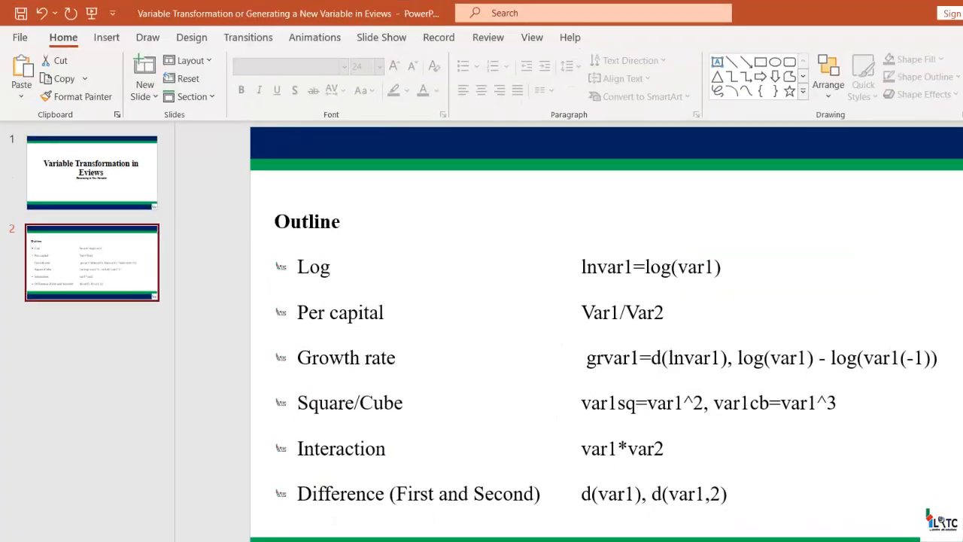
{"action": "left_click", "coordinate": [387, 450]}
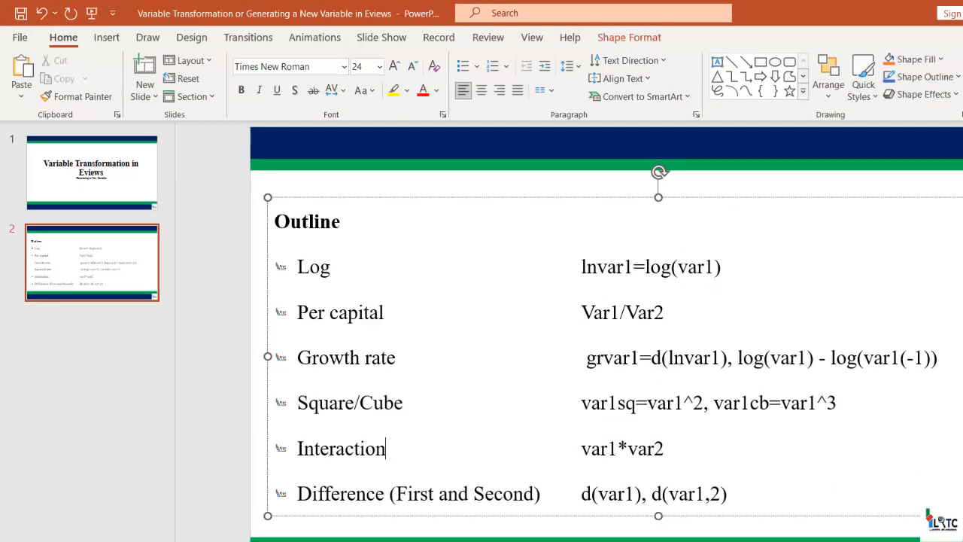
{"action": "key", "text": "alt+Tab"}
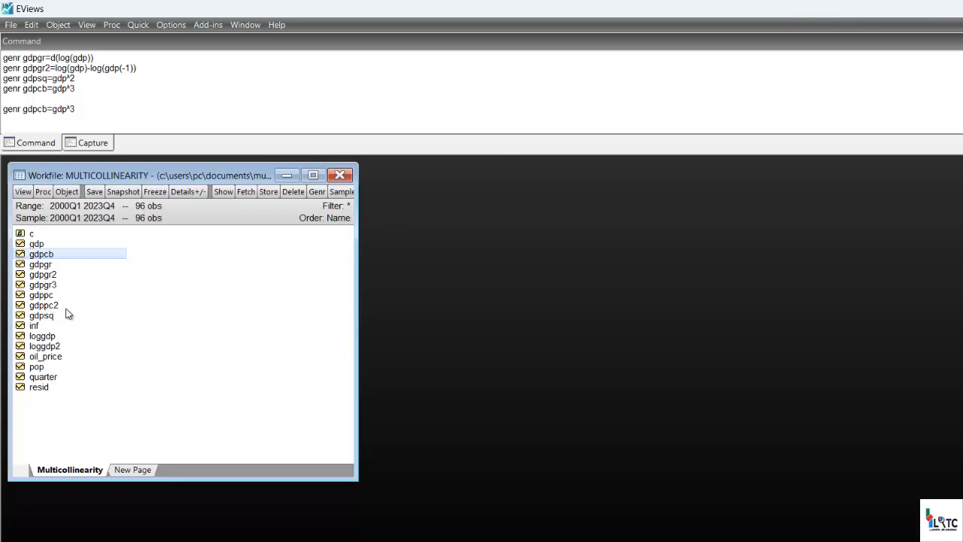
Point out the oil_price and gdp series, and remove the blank line between the two gdpcb commands.
{"action": "left_click", "coordinate": [54, 361]}
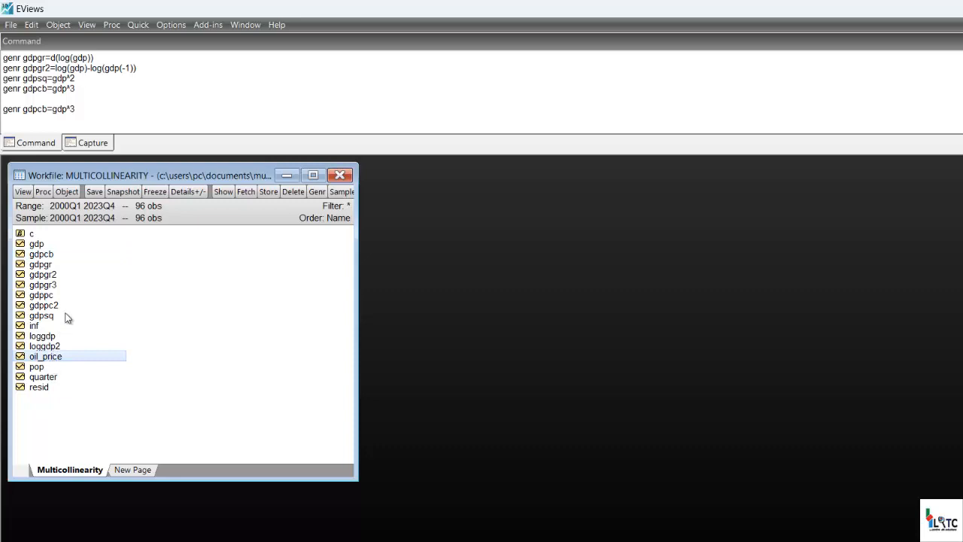
{"action": "left_click", "coordinate": [45, 244]}
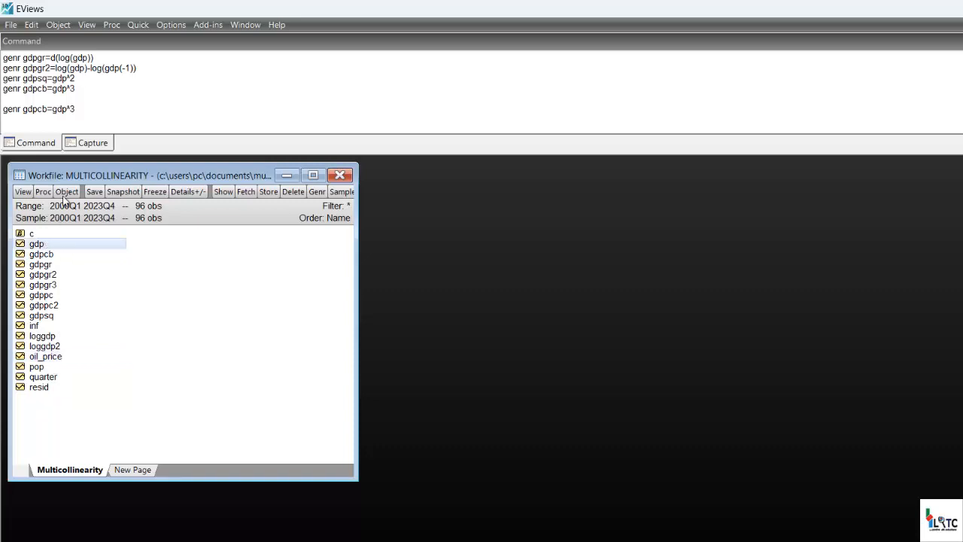
{"action": "left_click", "coordinate": [6, 113]}
{"action": "key", "text": "BackSpace"}
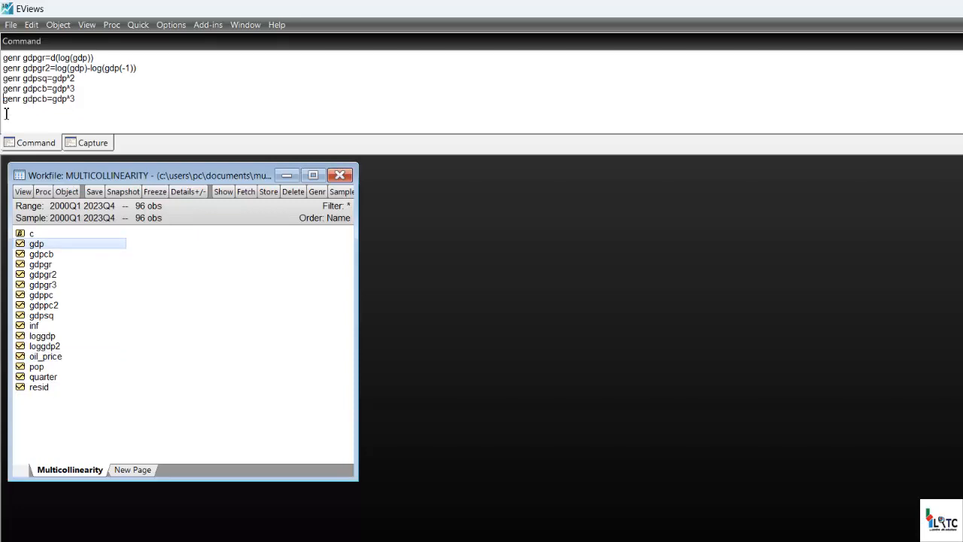
Generate the interaction series of GDP and oil price by running the command genr gdpoil=gdp*oil_price.
{"action": "left_click", "coordinate": [6, 113]}
{"action": "type", "text": "gen"}
{"action": "type", "text": "r gdpoil=gdp*oil_price"}
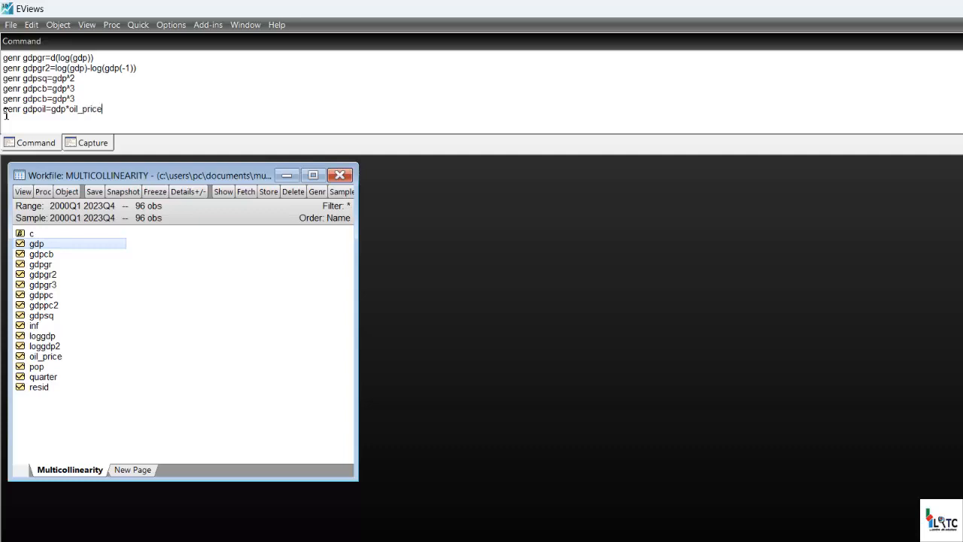
{"action": "key", "text": "Return"}
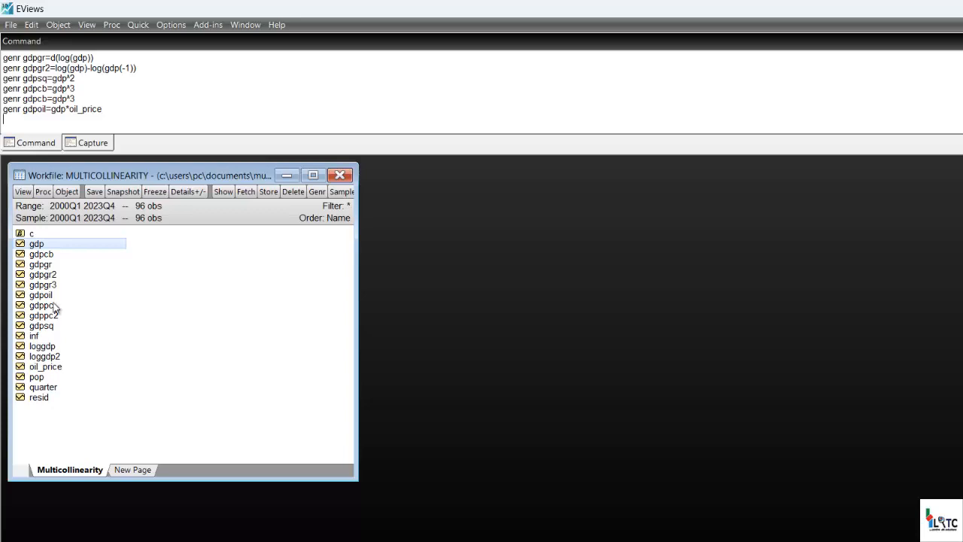
Check the gdpoil series' formula and values, and review the difference formulas in the PowerPoint outline before returning to EViews to close the series.
{"action": "double_click", "coordinate": [46, 297]}
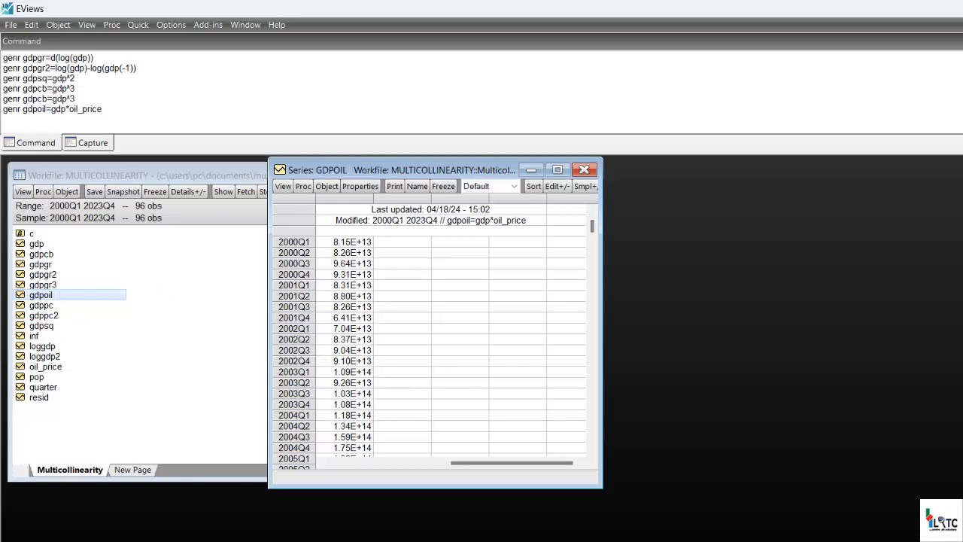
{"action": "left_click", "coordinate": [484, 541]}
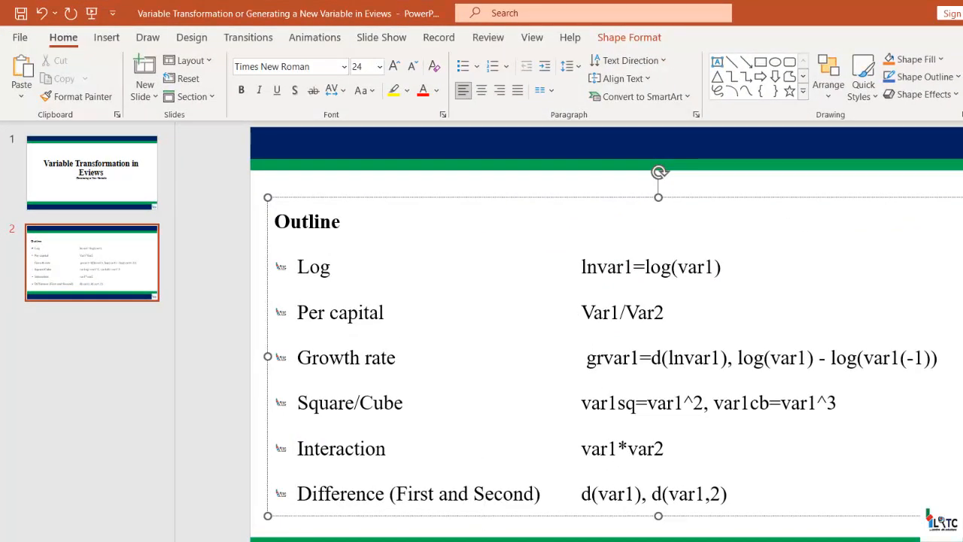
{"action": "left_click", "coordinate": [962, 13]}
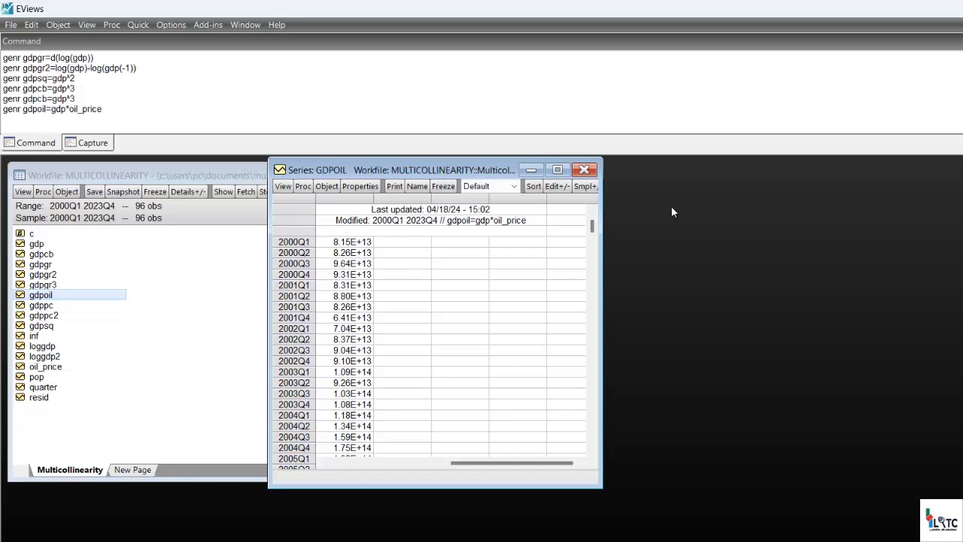
{"action": "left_click", "coordinate": [584, 169]}
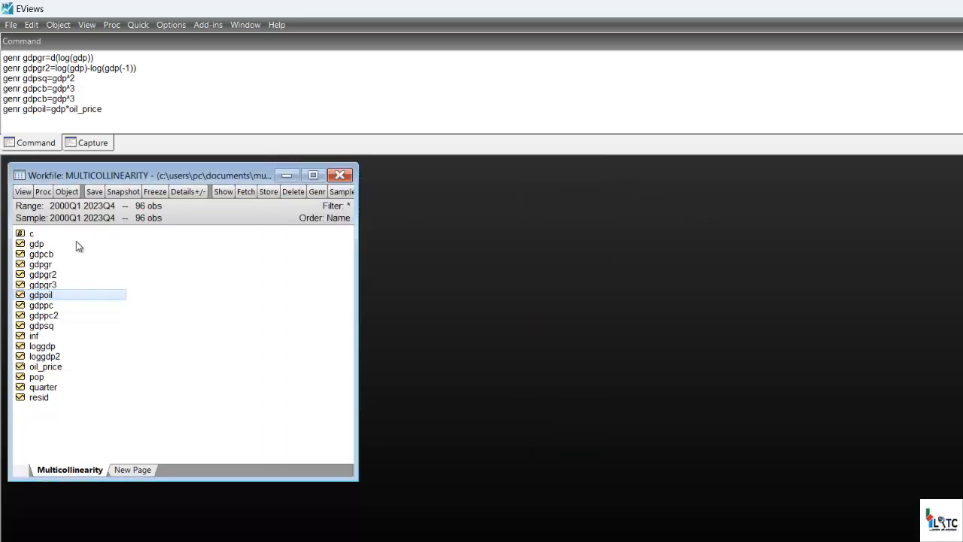
{"action": "left_click", "coordinate": [49, 243]}
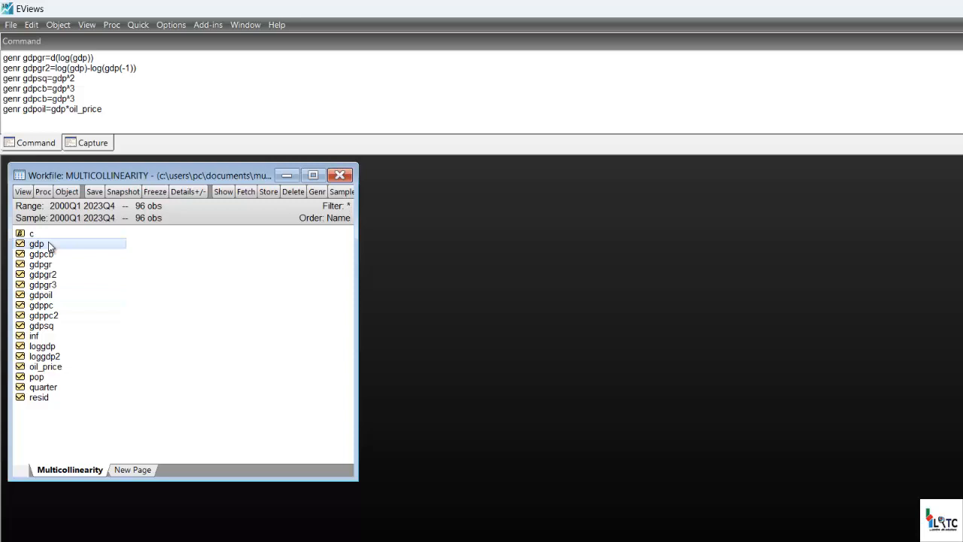
{"action": "left_click", "coordinate": [45, 337]}
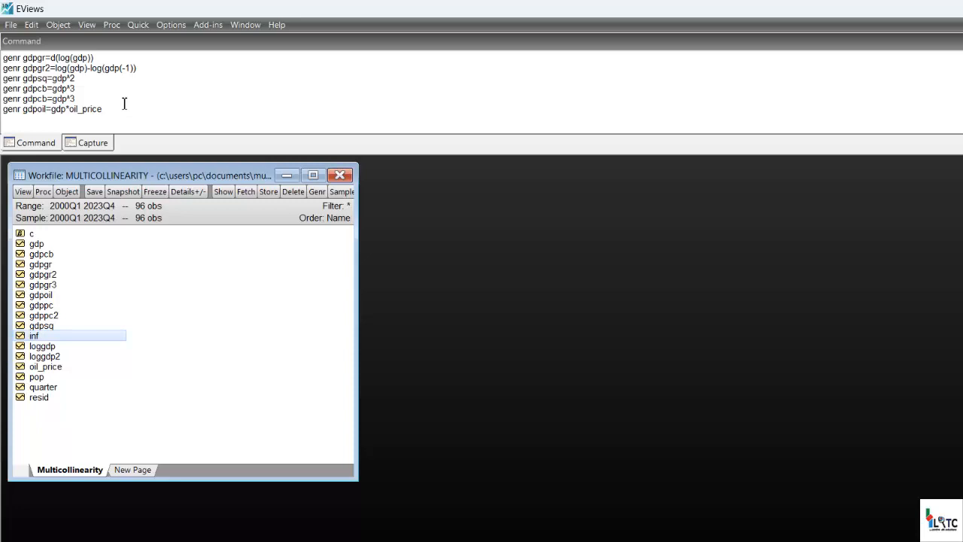
{"action": "left_click", "coordinate": [137, 25]}
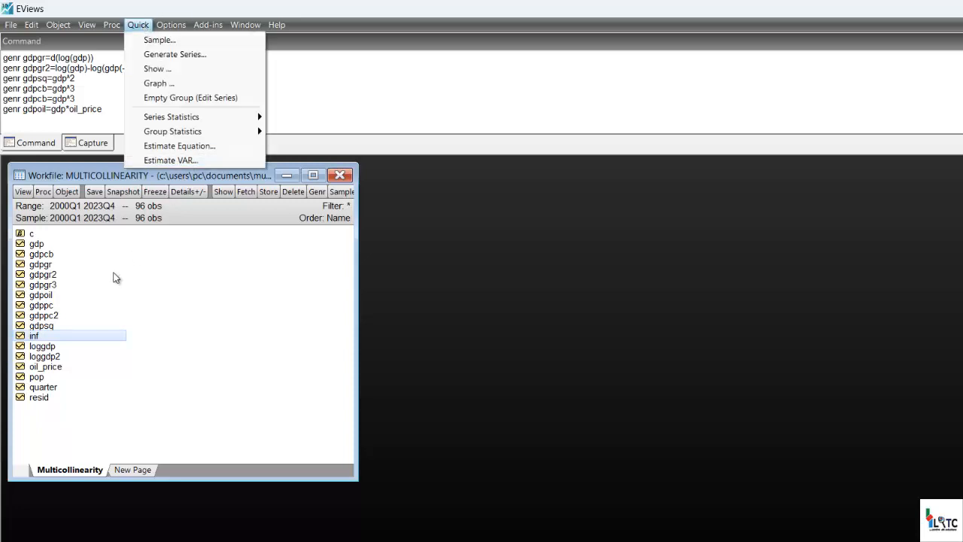
{"action": "key", "text": "Escape"}
Generate the first difference of GDP by running the command genr dgdp=d(gdp).
{"action": "left_click", "coordinate": [55, 122]}
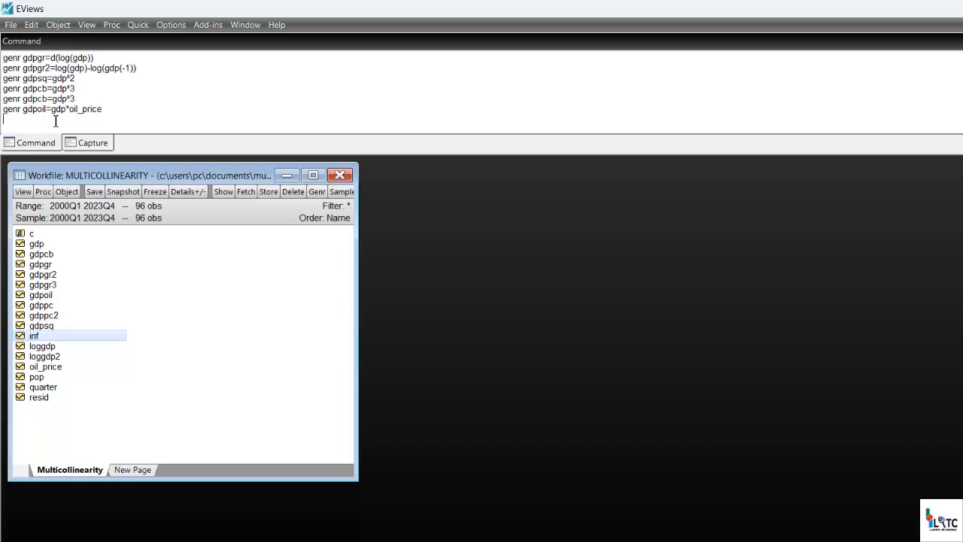
{"action": "type", "text": "genrdgdp =d(gdp)"}
{"action": "key", "text": "Return"}
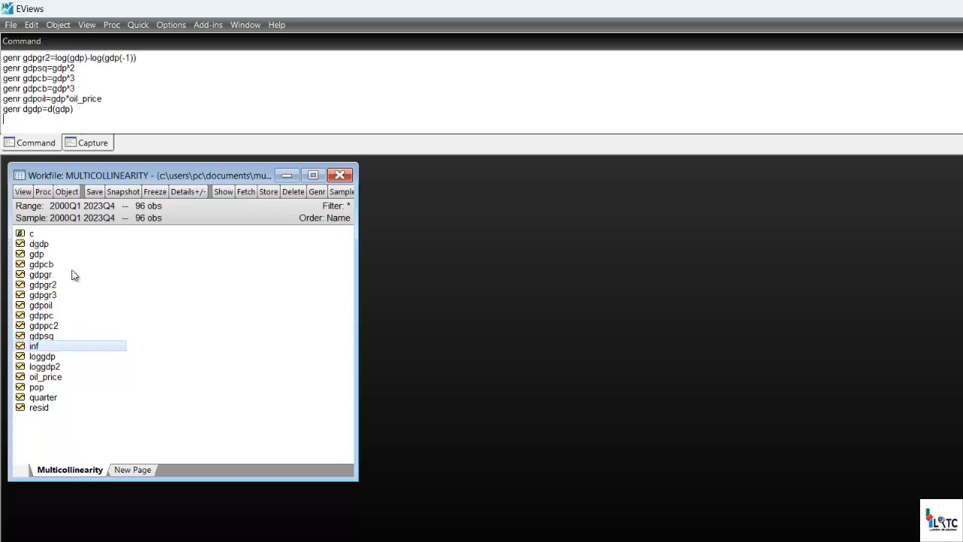
Open the dgdp series to check its formula and values, and close it.
{"action": "left_click", "coordinate": [36, 245]}
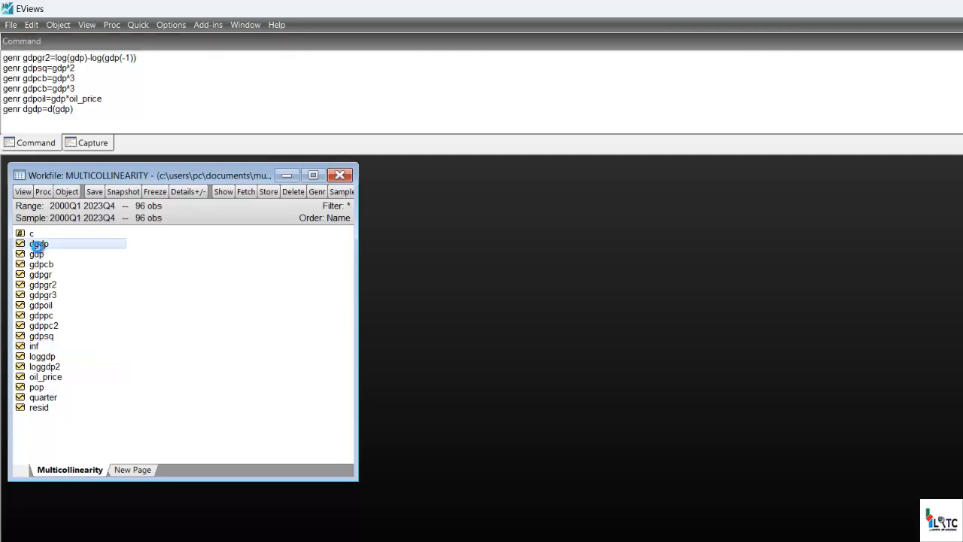
{"action": "double_click", "coordinate": [35, 245]}
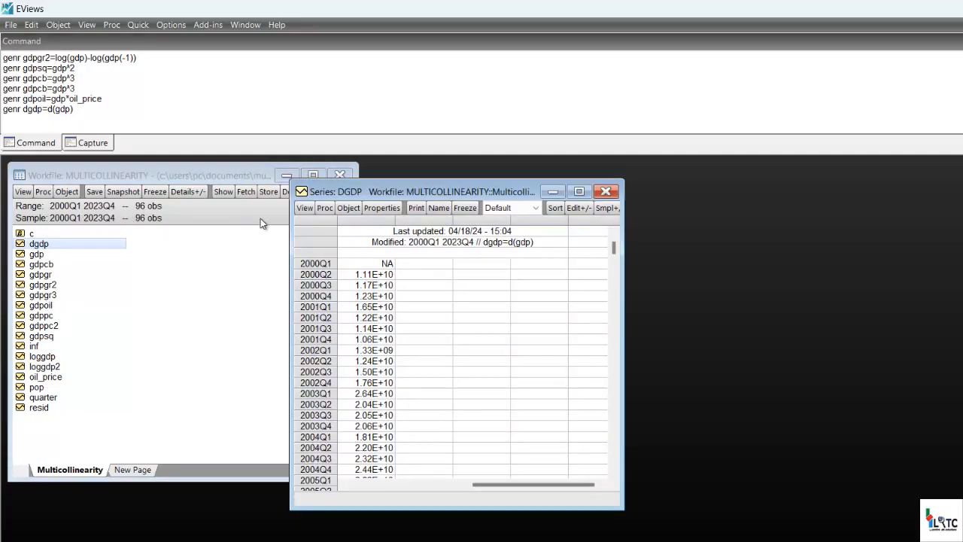
{"action": "left_click", "coordinate": [606, 191]}
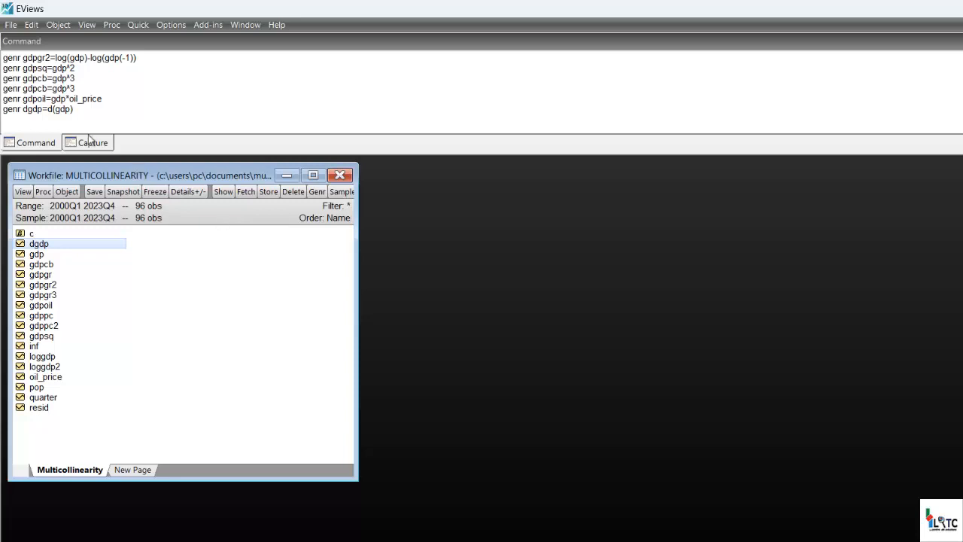
Duplicate the dgdp command on a new line, edit the copy to genr ddgdp=d(gdp,2) and run it to generate the second difference of GDP.
{"action": "left_click", "coordinate": [6, 117]}
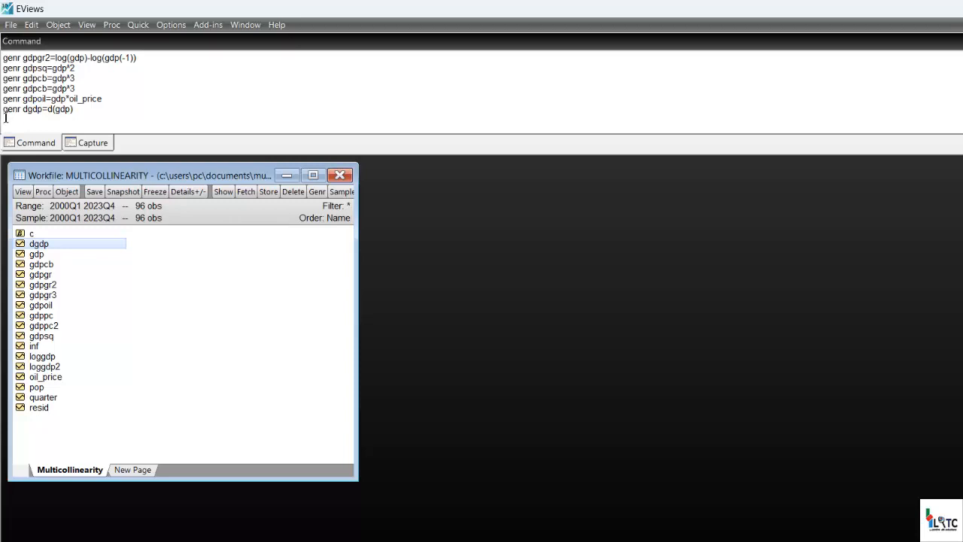
{"action": "key", "text": "shift+Up"}
{"action": "key", "text": "ctrl+c"}
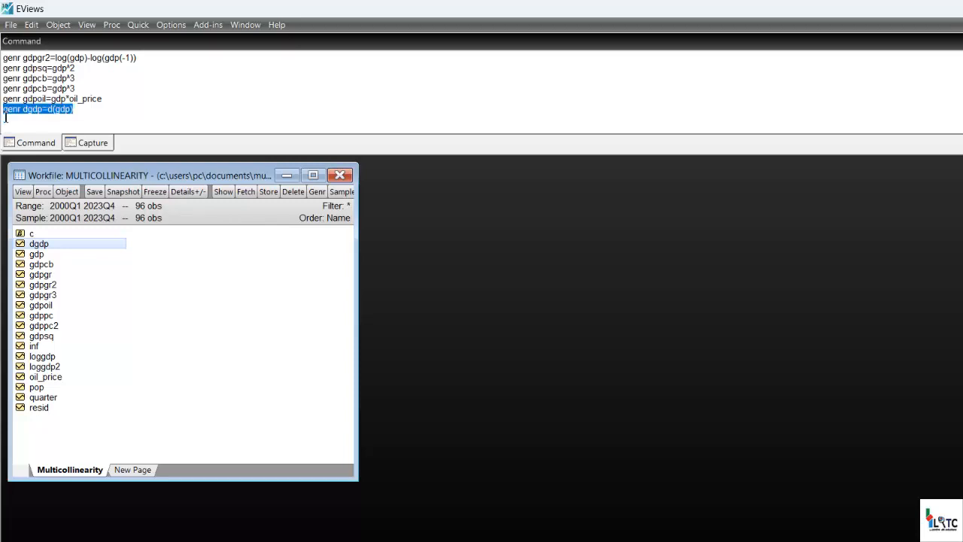
{"action": "left_click", "coordinate": [5, 117]}
{"action": "key", "text": "ctrl+v"}
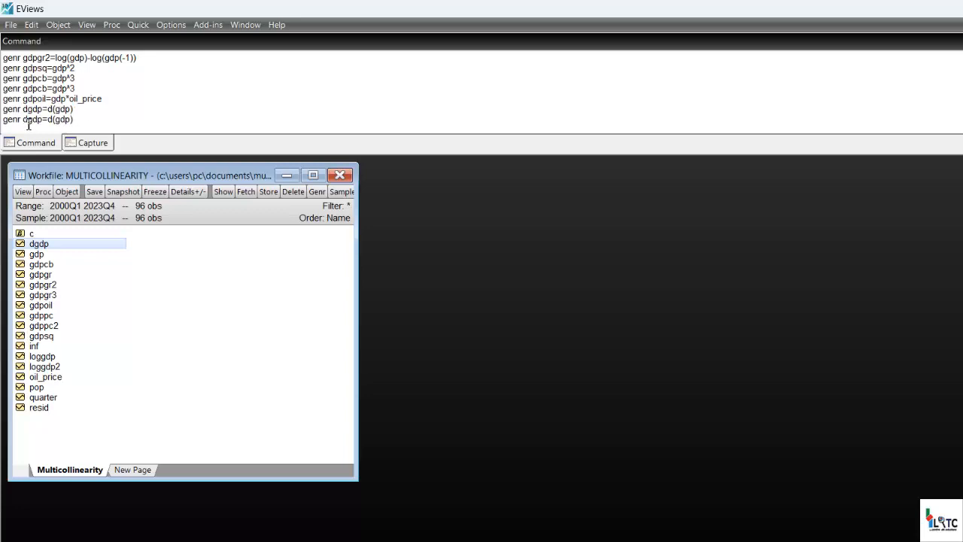
{"action": "left_click", "coordinate": [29, 123]}
{"action": "type", "text": "d"}
{"action": "left_click", "coordinate": [76, 120]}
{"action": "type", "text": ",2"}
{"action": "key", "text": "Return"}
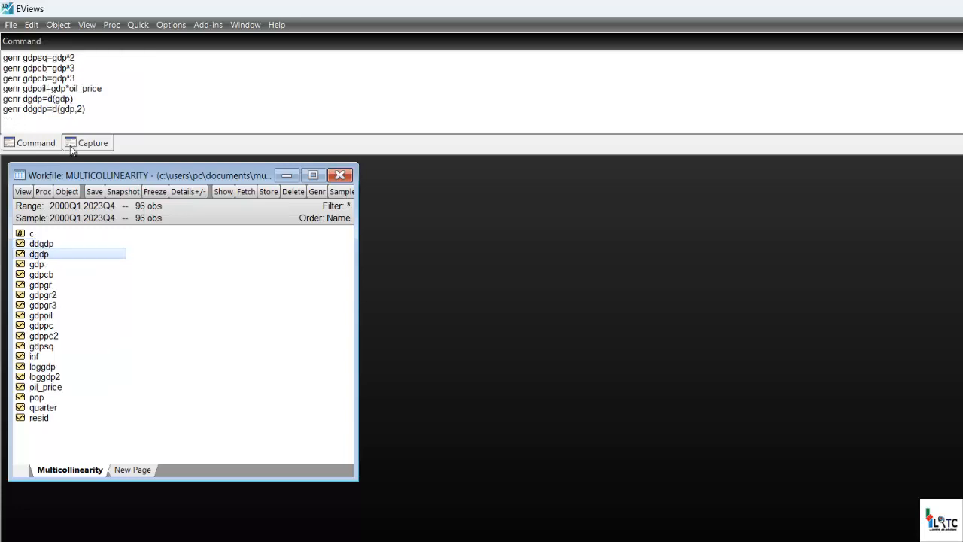
Open the ddgdp and dgdp series to compare the second and first differences of GDP.
{"action": "double_click", "coordinate": [41, 244]}
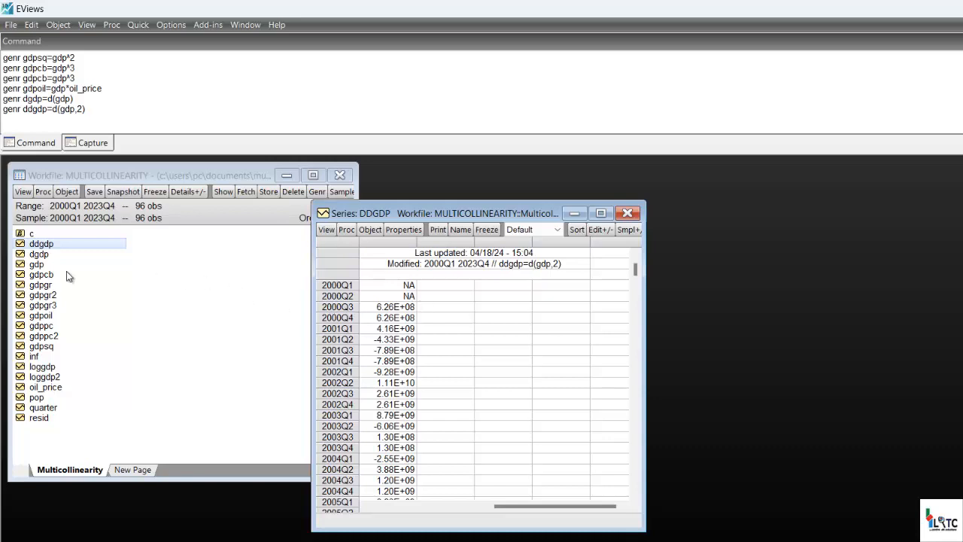
{"action": "left_click", "coordinate": [48, 257]}
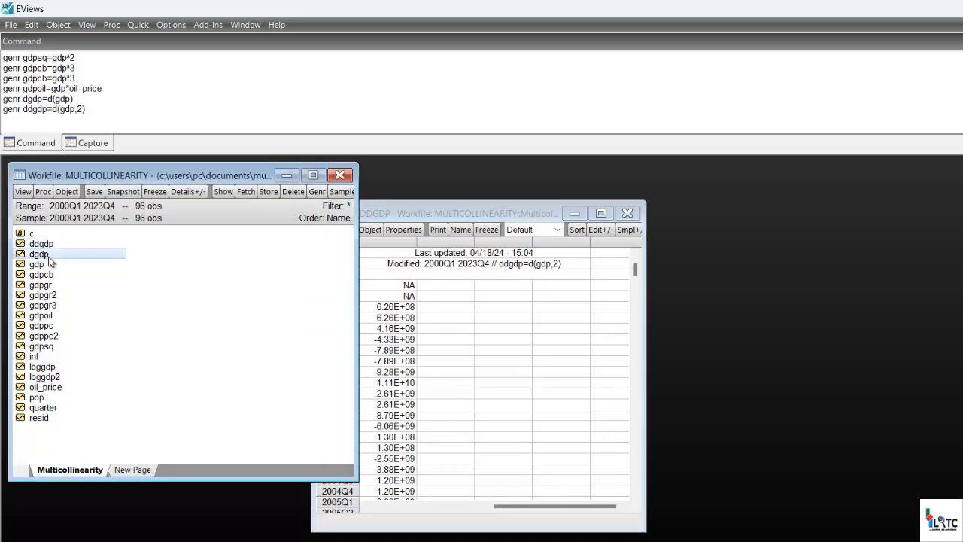
{"action": "double_click", "coordinate": [48, 257]}
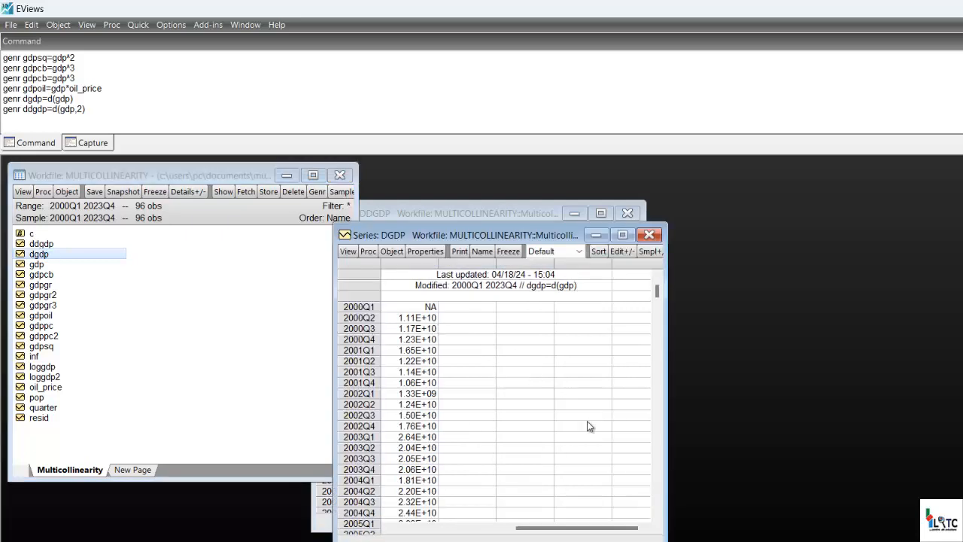